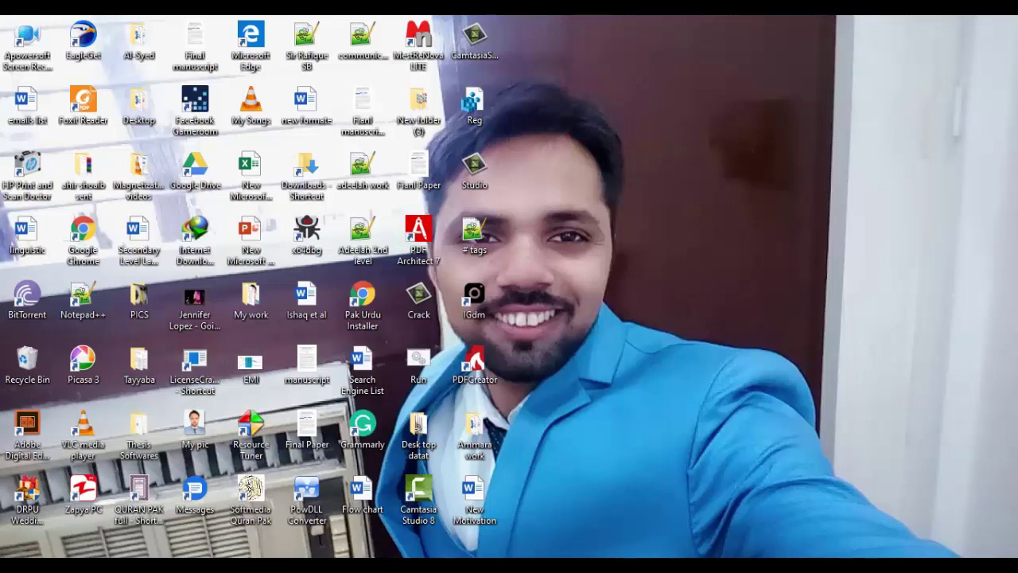
right_click(615, 167)
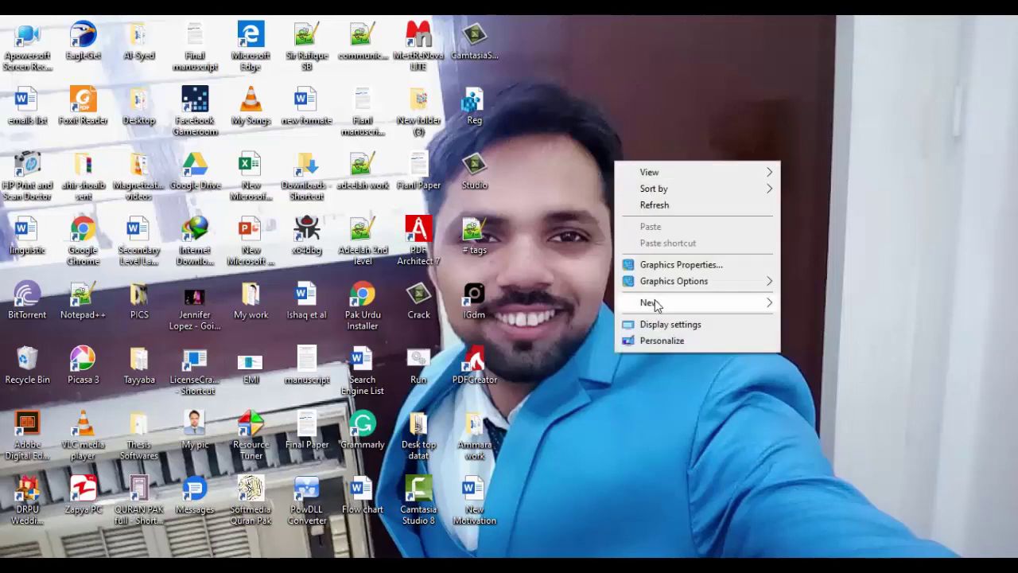
mouse_move(655, 305)
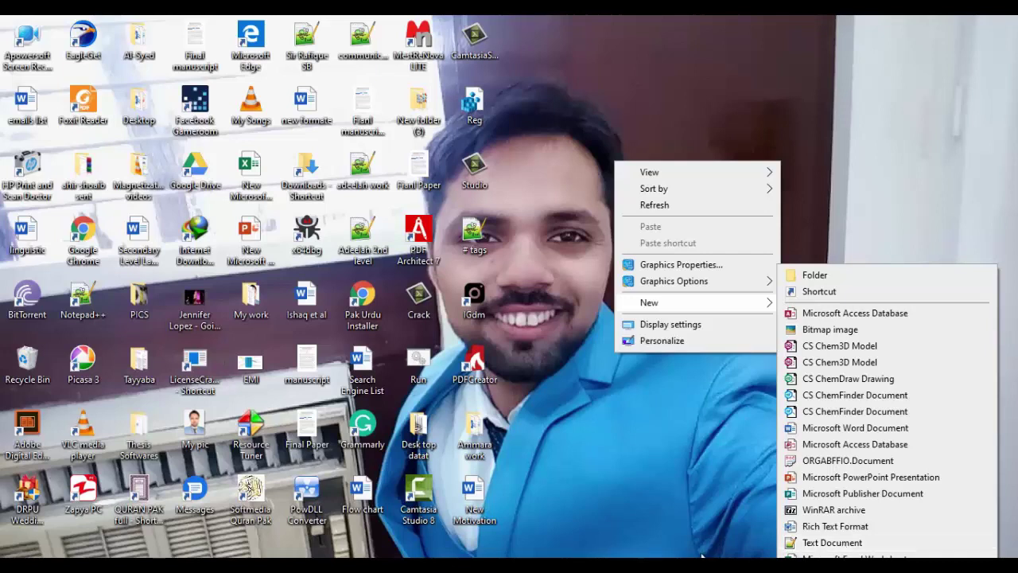
click(684, 503)
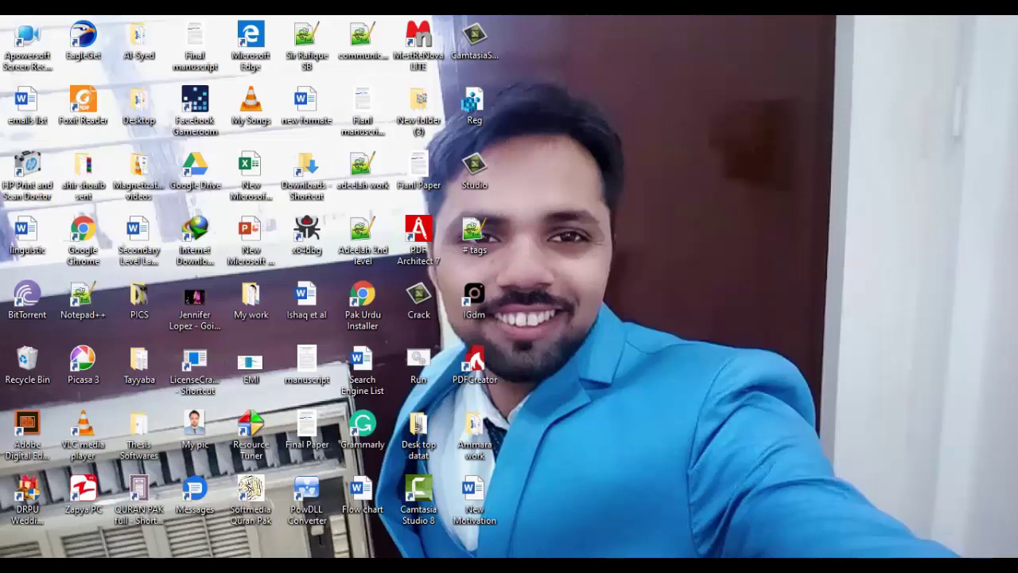
Step: Switch to the blank new 8 note in Notepad++ and enter "PU Research Tricks" as its first line
mouse_move(625, 567)
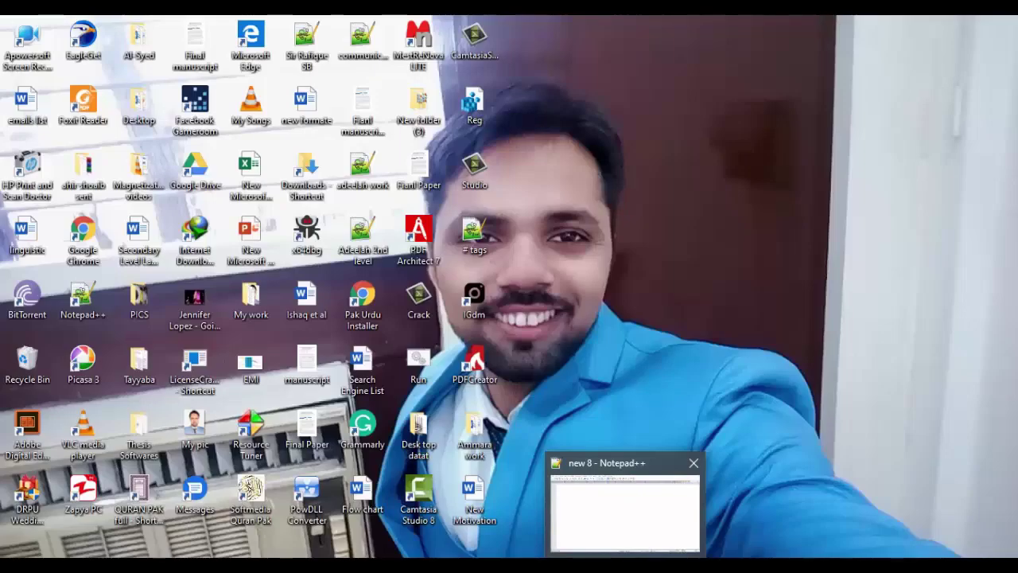
click(635, 469)
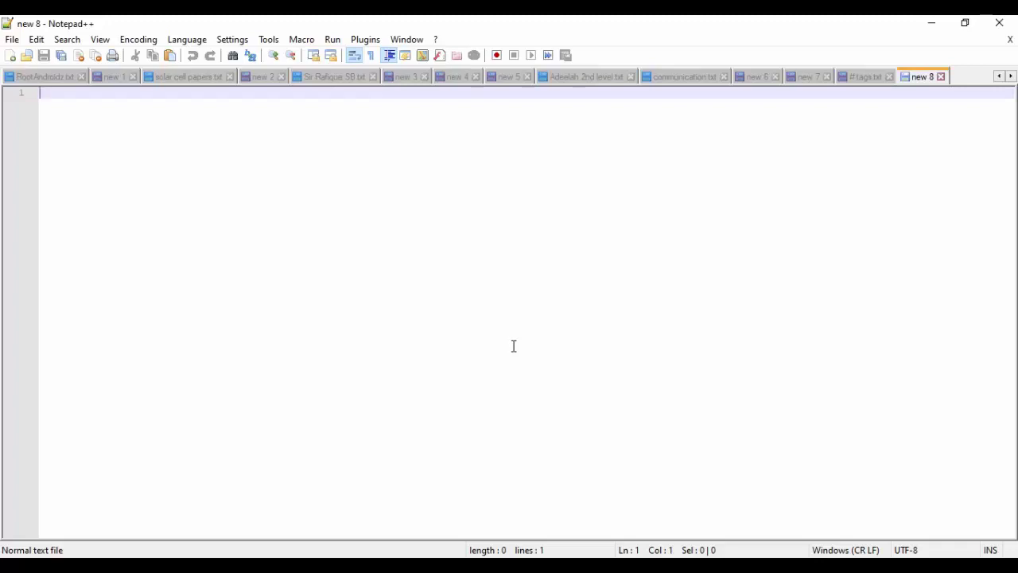
text(P)
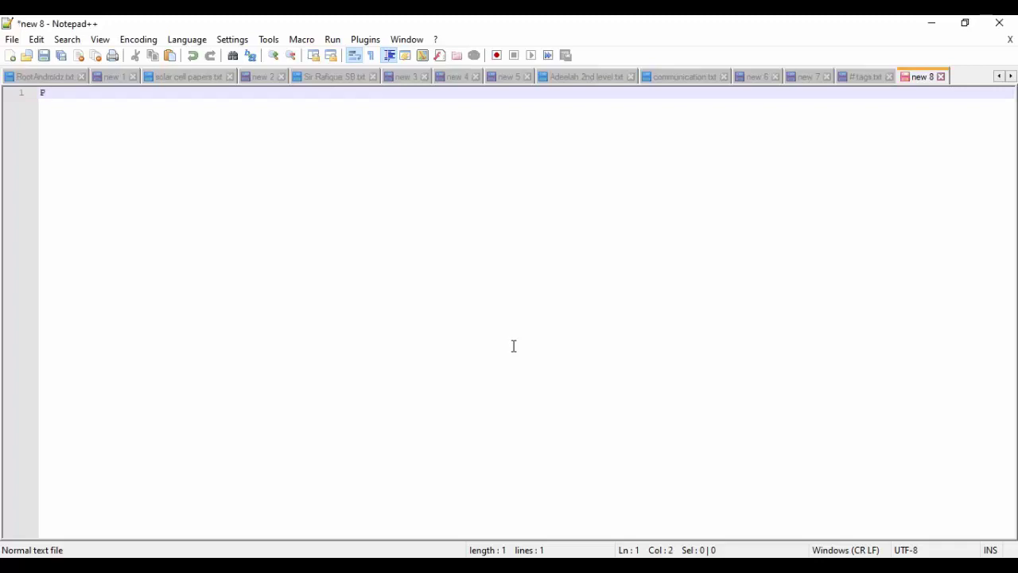
text(U Research Trickes)
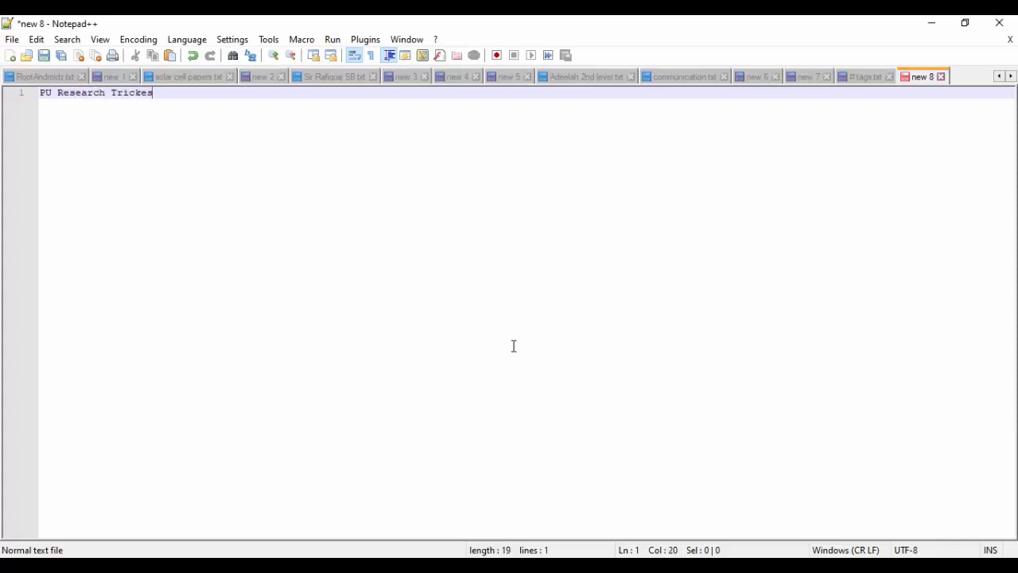
key(Return)
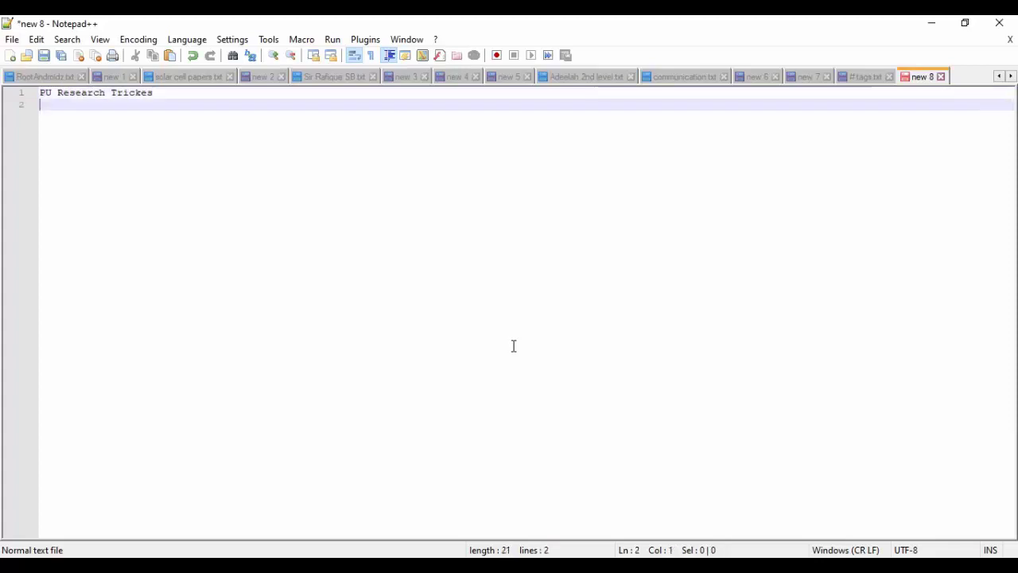
key(BackSpace)
key(BackSpace)
key(BackSpace)
text(s)
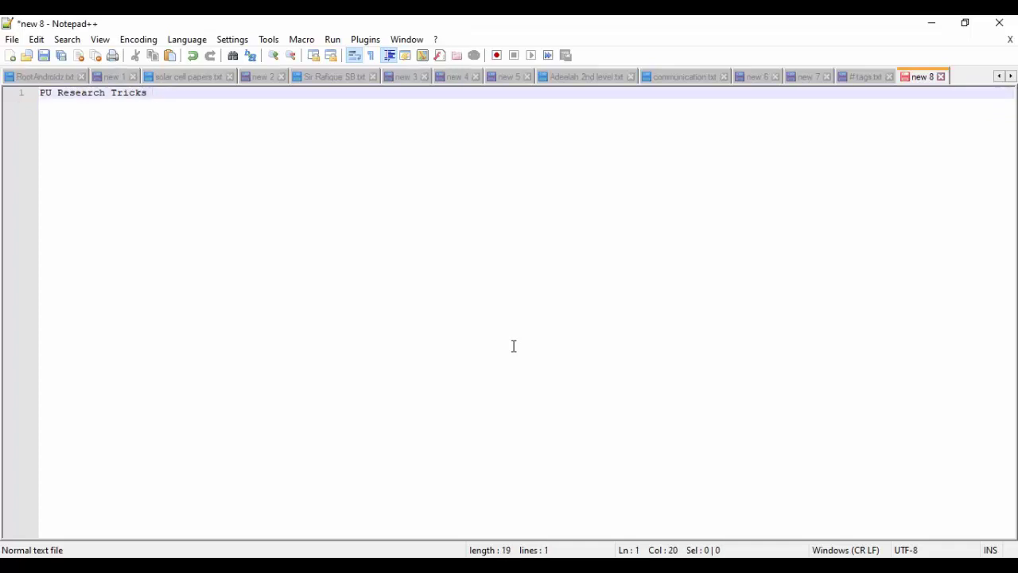
Step: Add a second line reading "Welcome to The Channel" below the title line
key(Return)
text(Welcome to The )
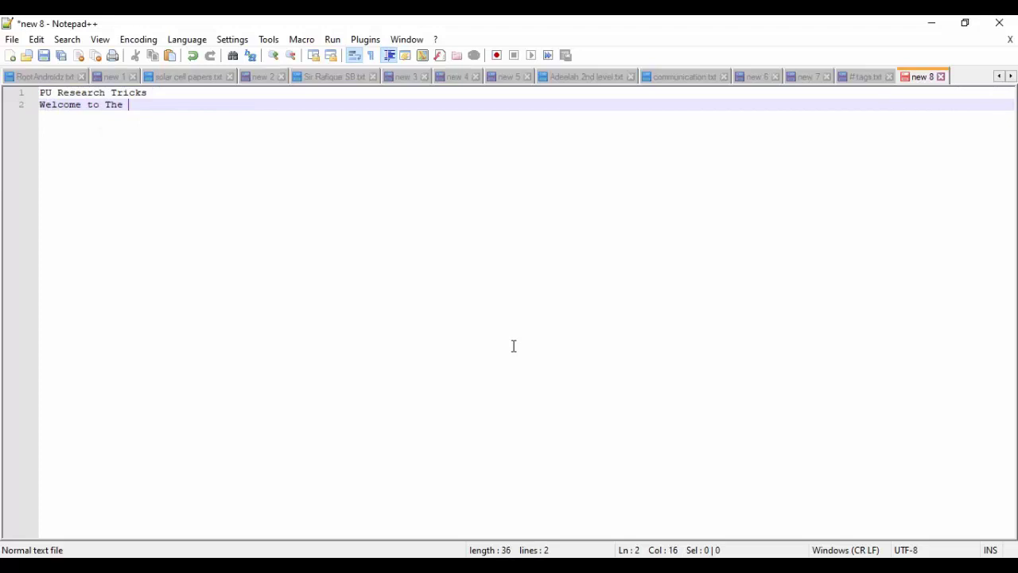
text(Channel)
Step: Add a third line reading "Please Like our Videos and share if you found something new in this channel"
key(Return)
text(P)
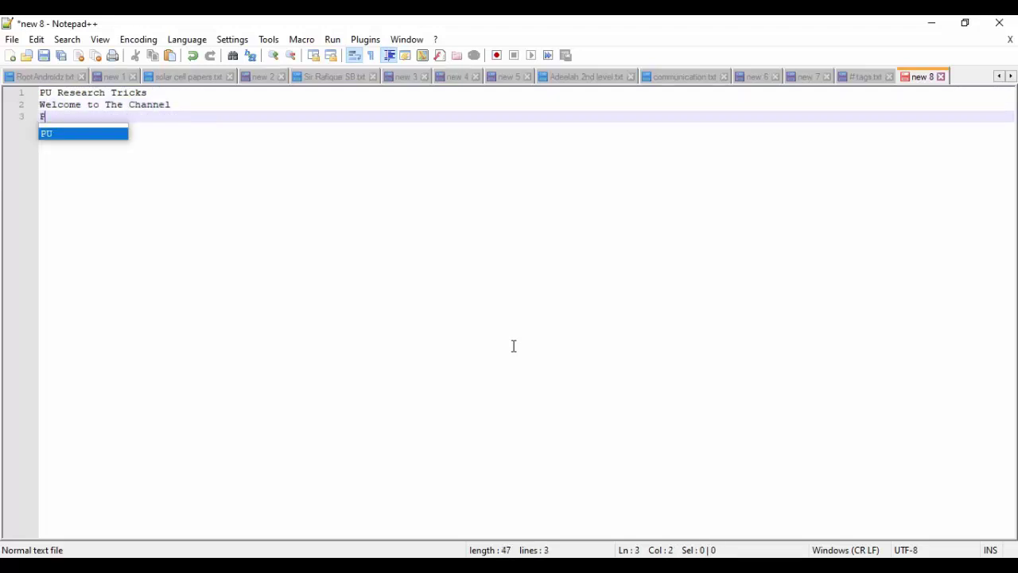
text(lease Like )
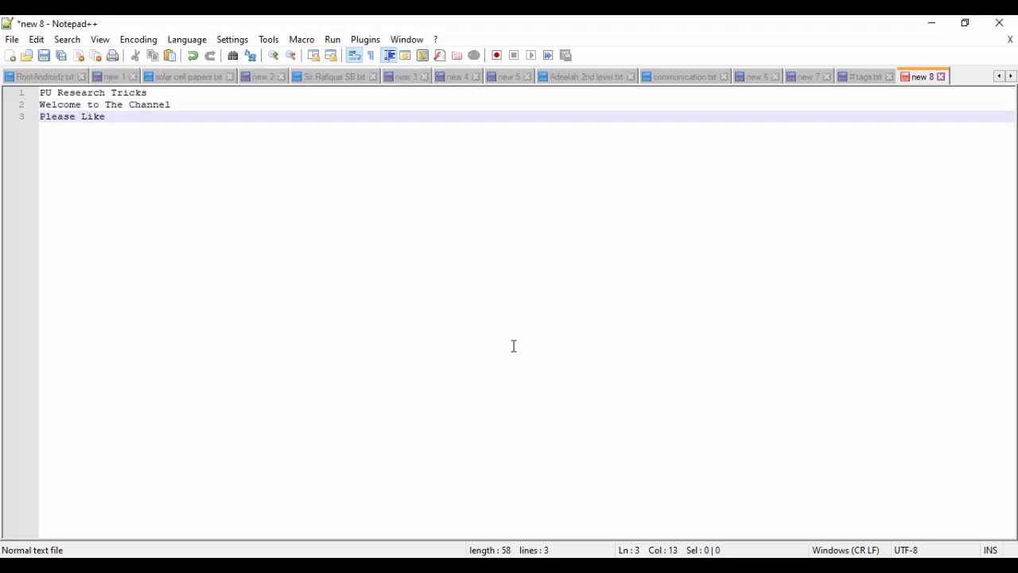
text(our Videos and shr)
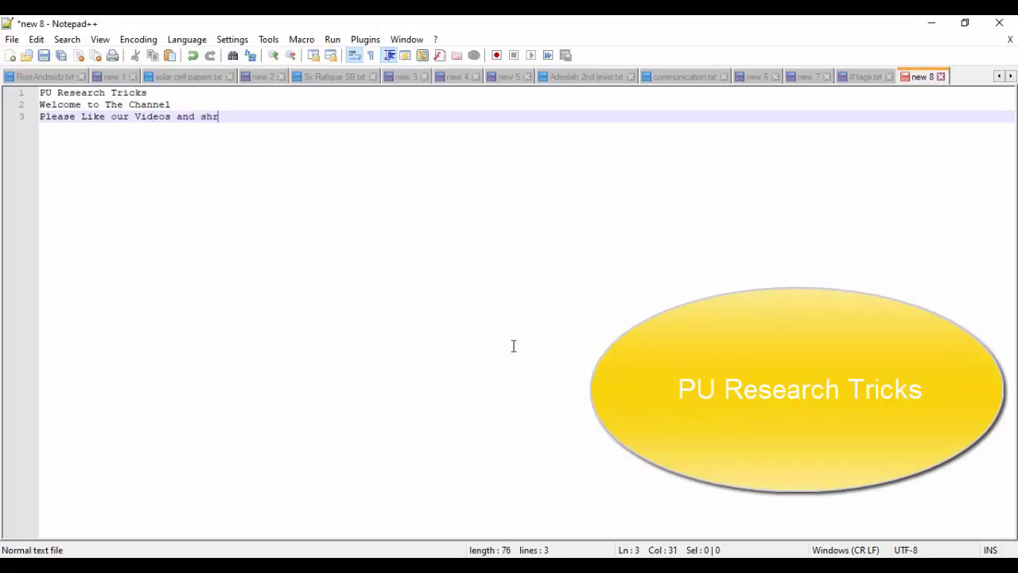
text(ree)
key(BackSpace)
key(BackSpace)
text(e )
text(if y)
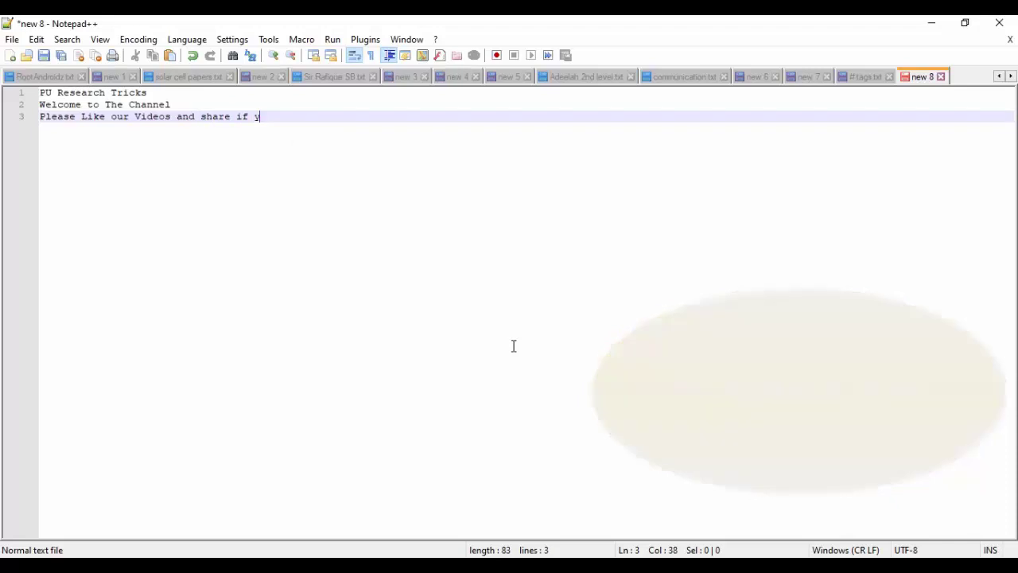
text(ou found )
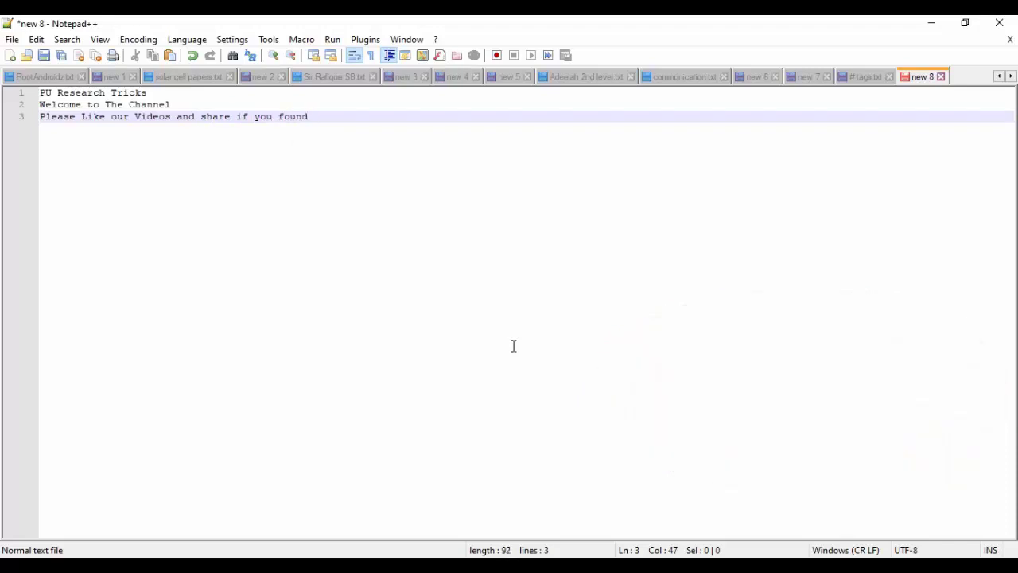
text(something)
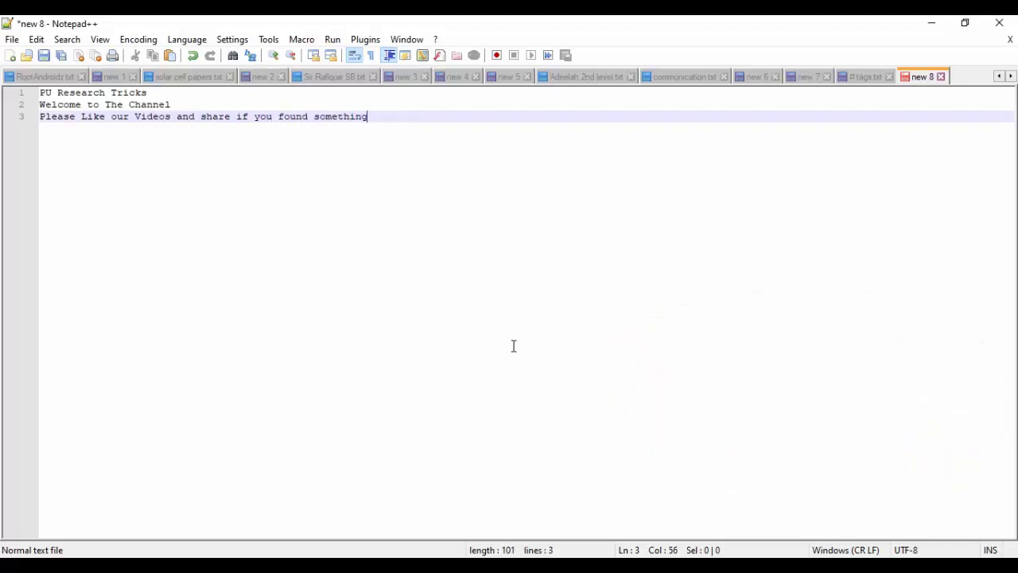
text( new inthis)
key(Left)
key(Left)
key(Left)
key(Left)
key(Left)
key(Right)
key(Right)
key(Right)
key(Right)
text(channel)
Step: Close Notepad++, reopen it through the # tags file on the desktop, and bring up the new 8 note again
click(1004, 24)
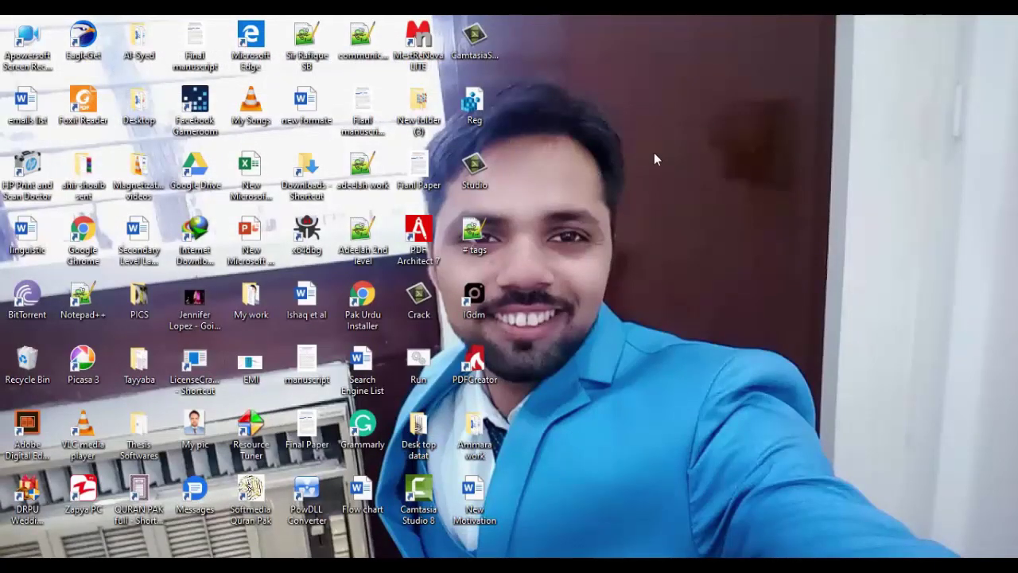
double_click(471, 249)
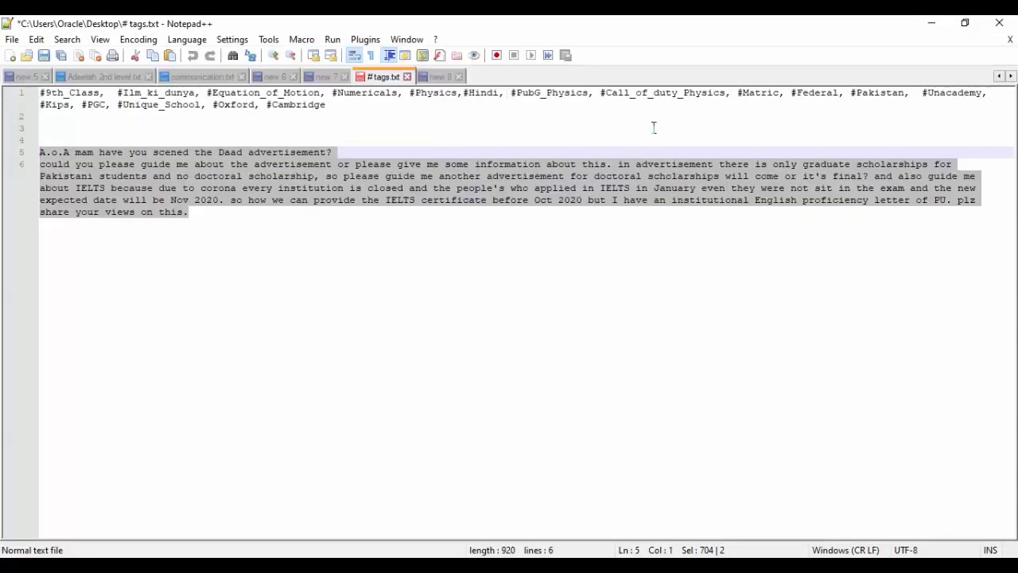
click(449, 79)
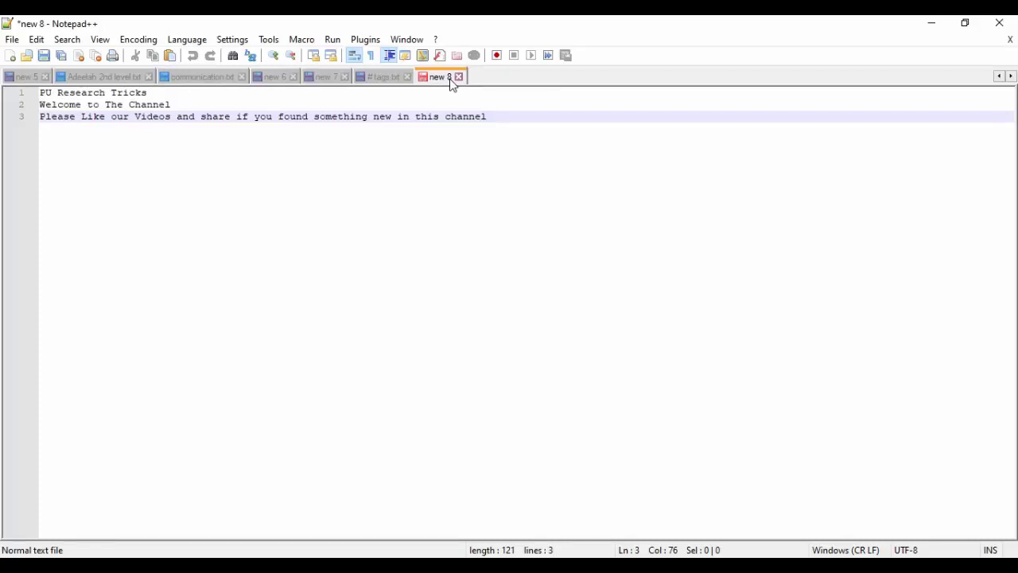
Step: Look through the other open notes from new 7 back to new 5, then return to new 8 and select its text
click(326, 79)
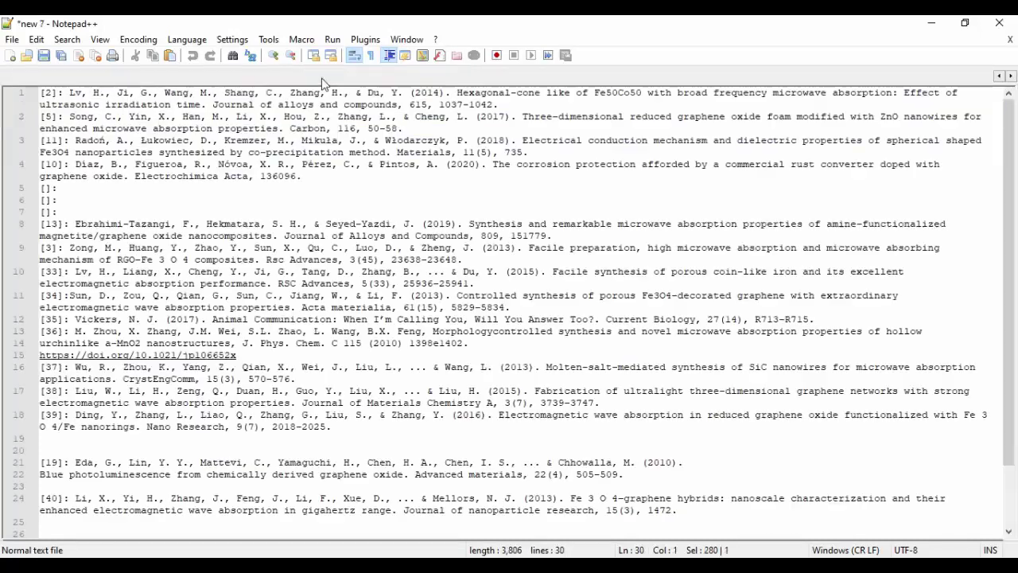
click(275, 79)
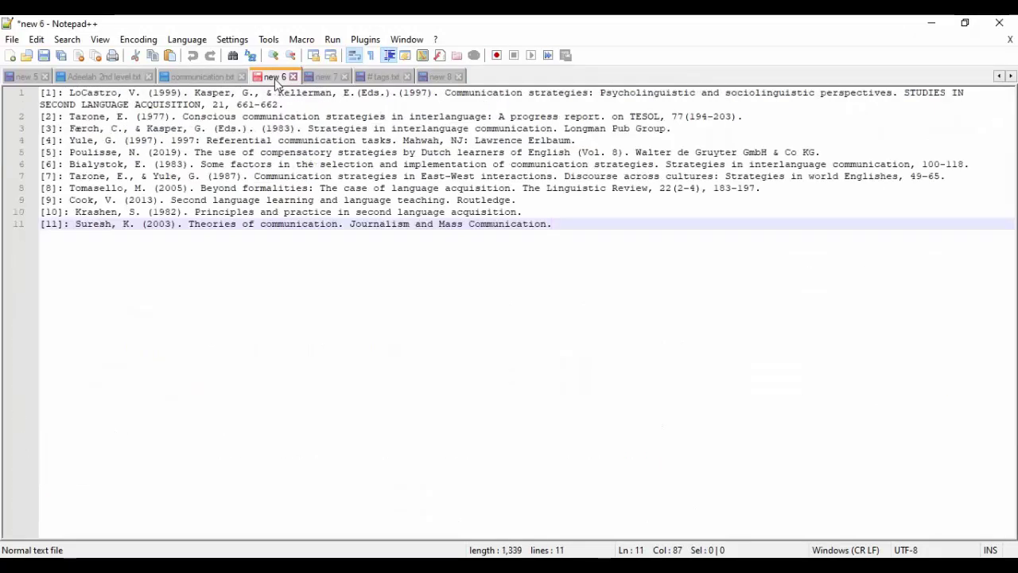
click(199, 79)
click(97, 80)
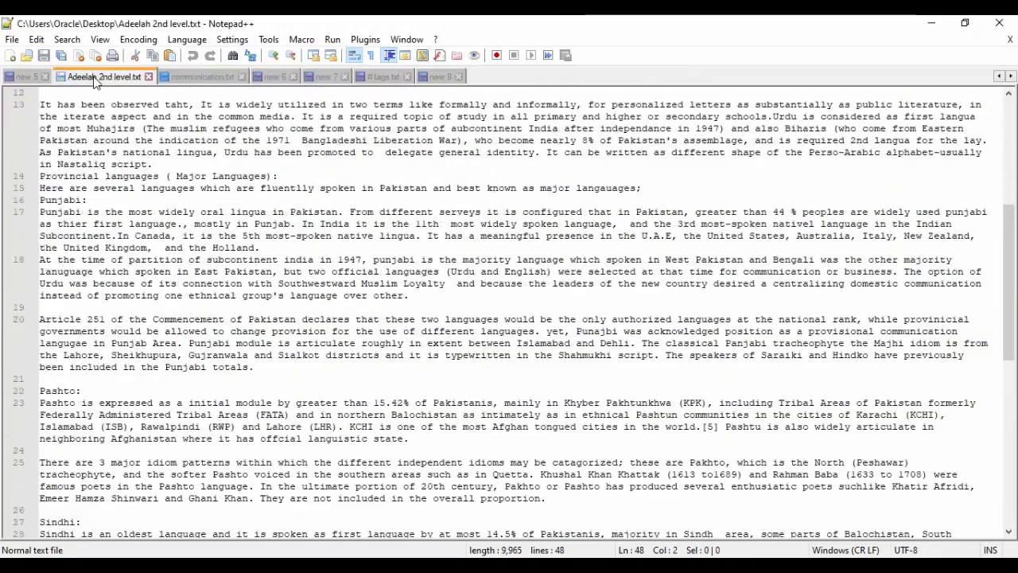
click(24, 77)
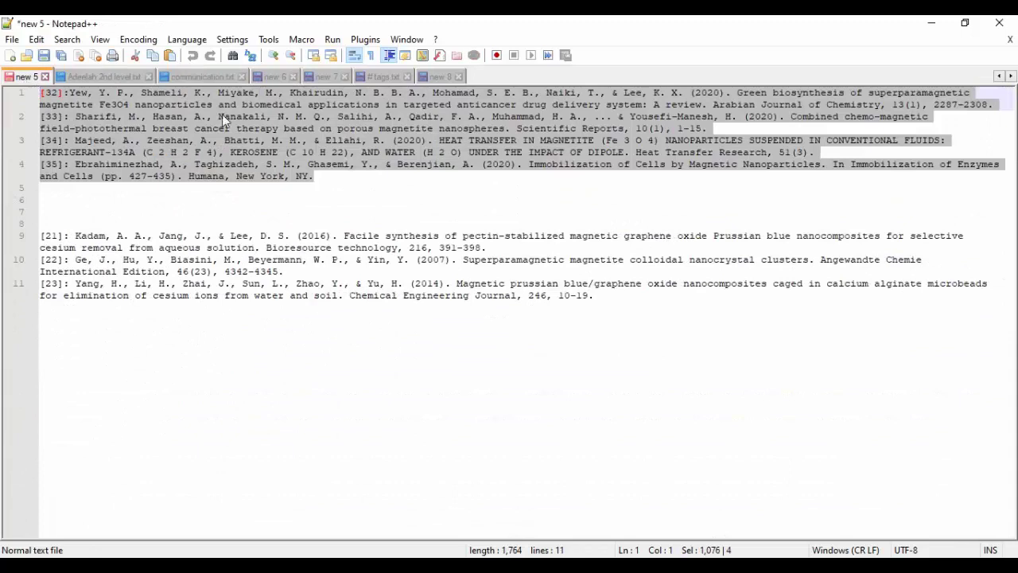
click(439, 77)
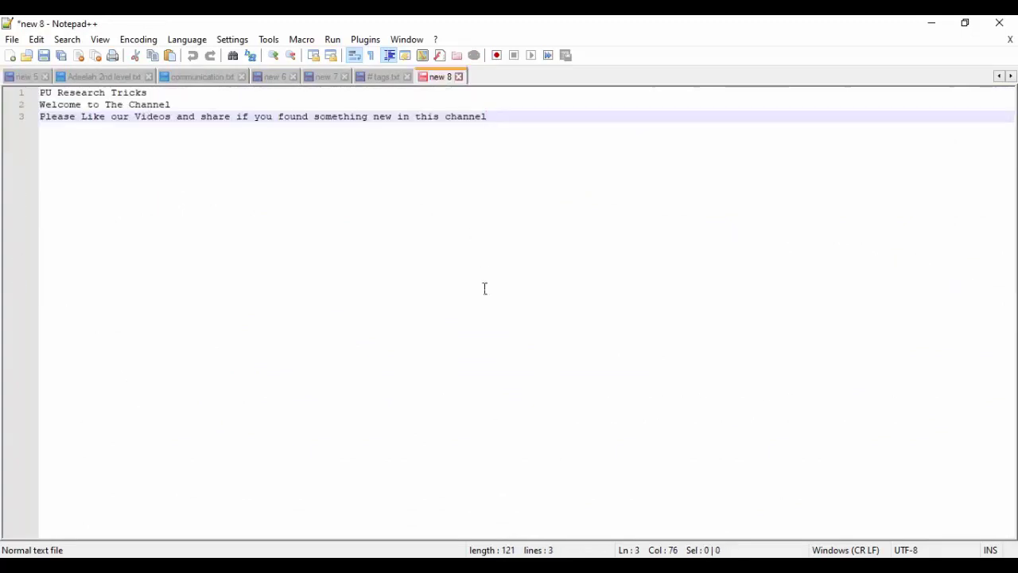
drag(561, 150, 40, 92)
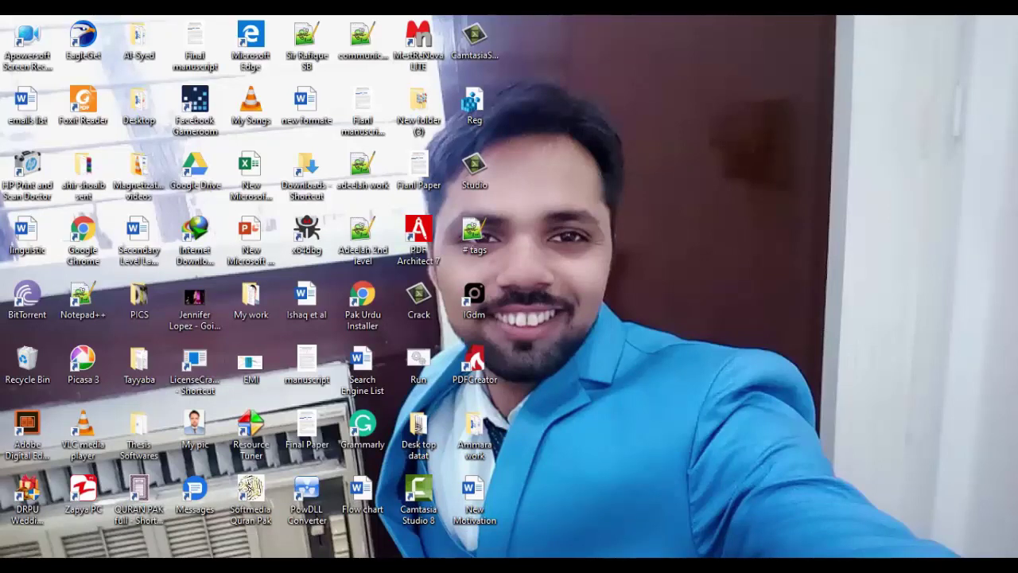
Step: Bring up the WordWeb dictionary, reposition its window on the desktop, and minimise it
key(ctrl+alt+w)
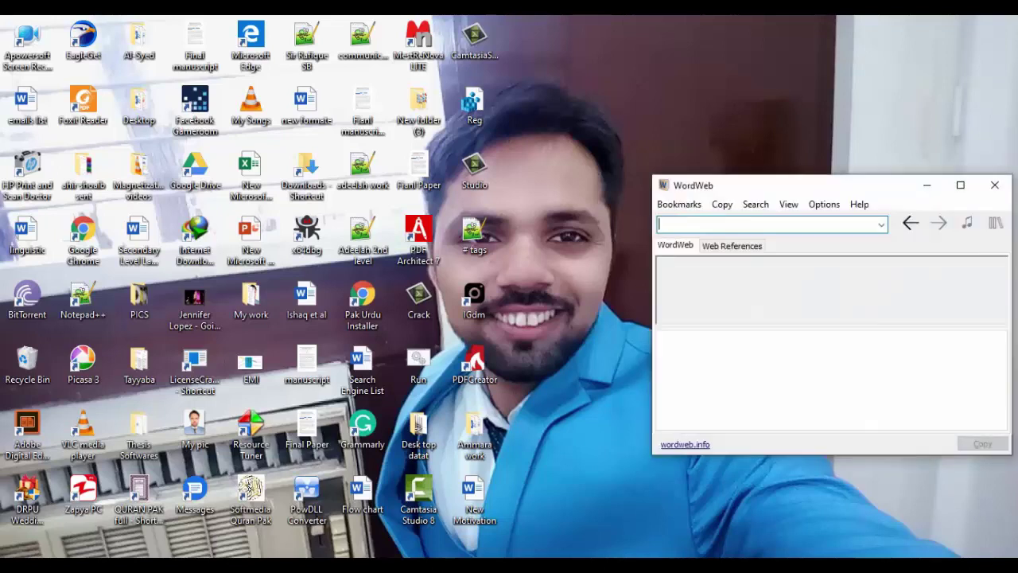
drag(748, 185, 669, 70)
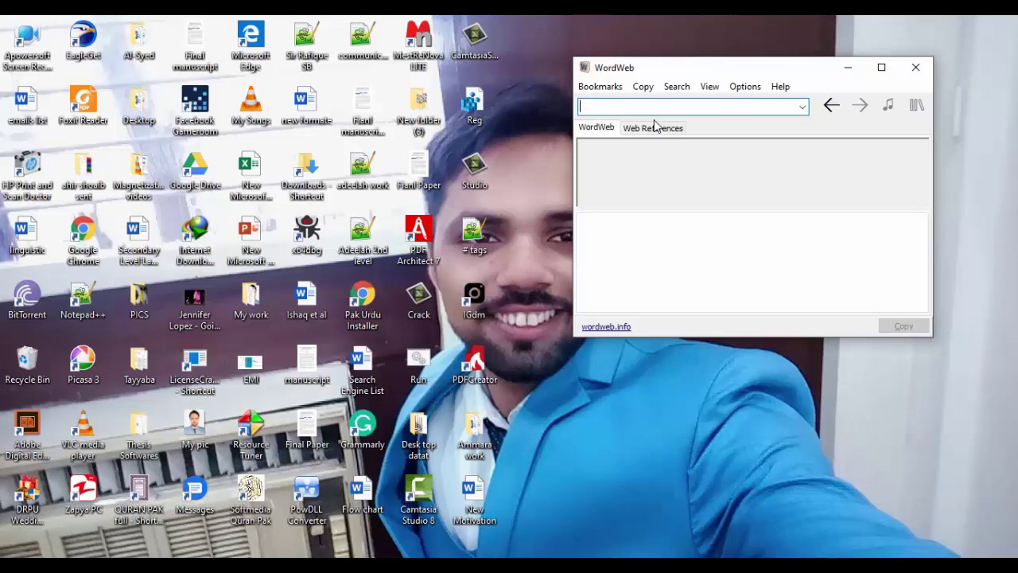
click(845, 71)
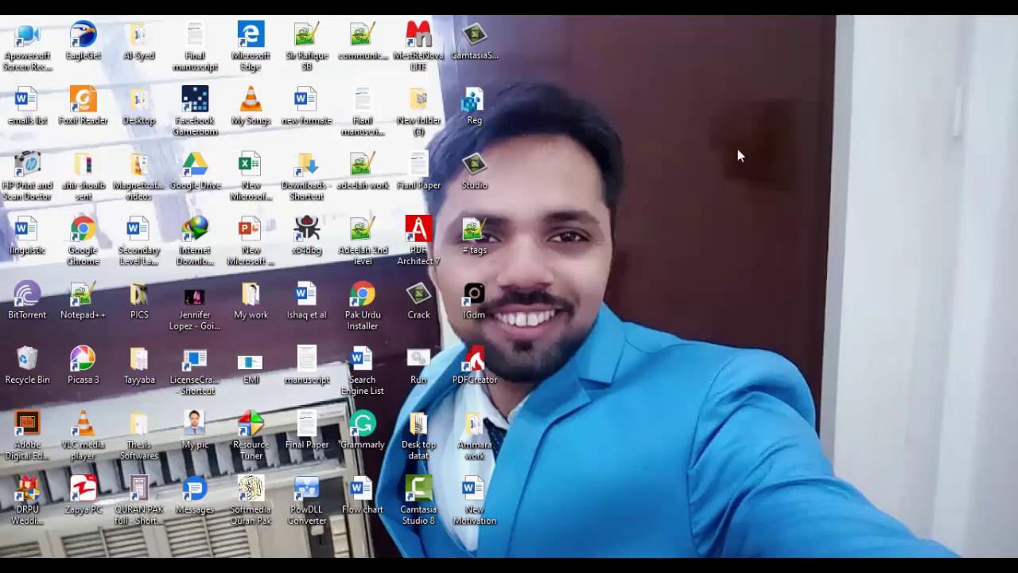
Step: Launch Article Spinner from the Thesis Softwares desktop folder and allow it to run despite the SmartScreen warning
double_click(138, 440)
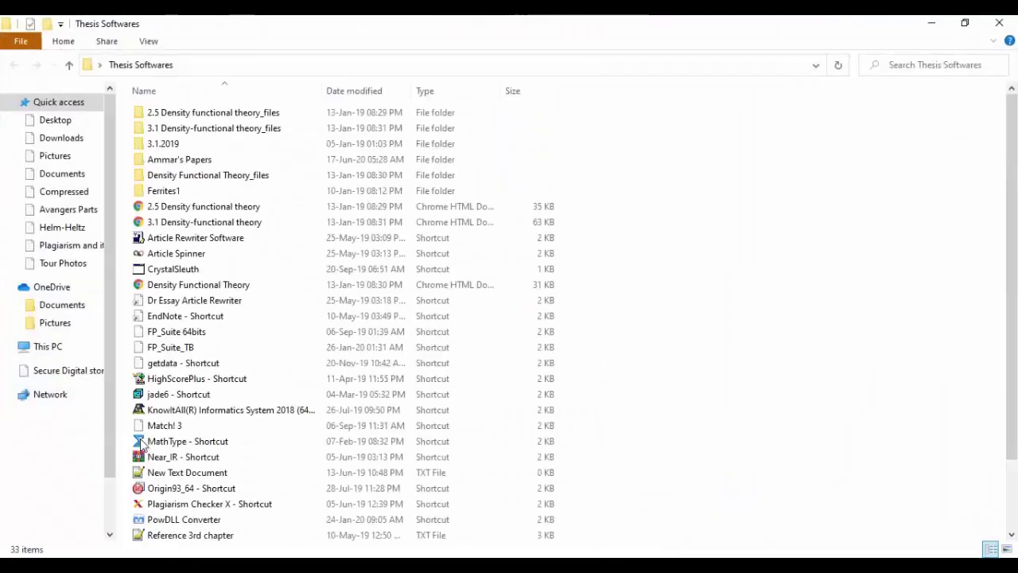
double_click(181, 260)
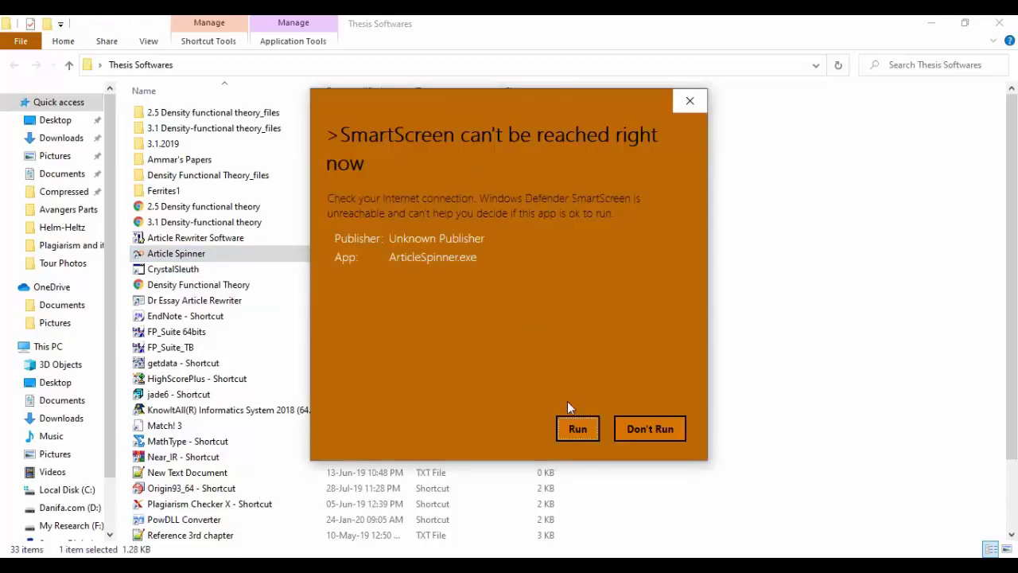
click(583, 428)
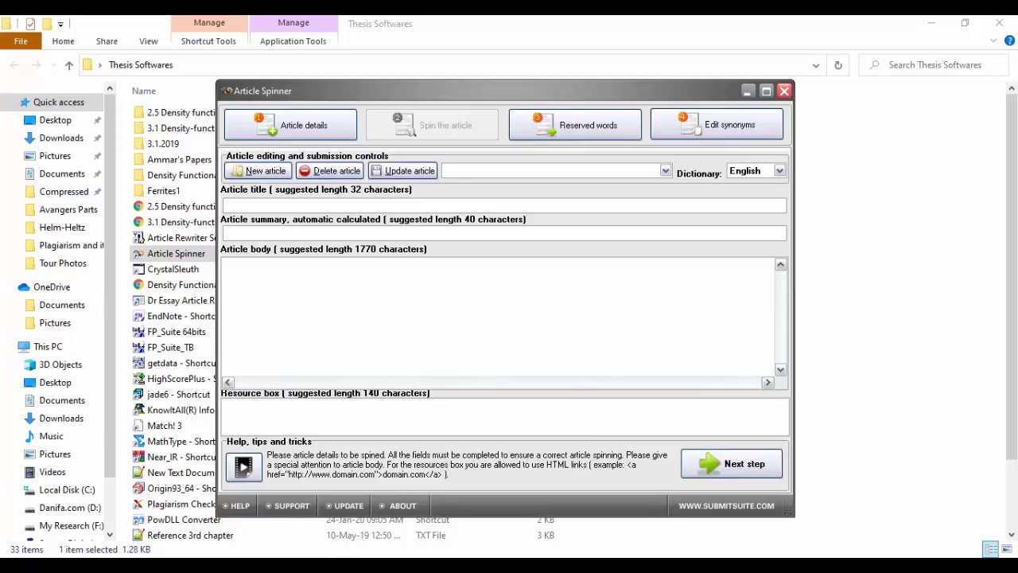
Step: Switch to Foxit Reader and look through the cover page and the colour-highlighted introduction of 1st chapter before.pdf
click(343, 565)
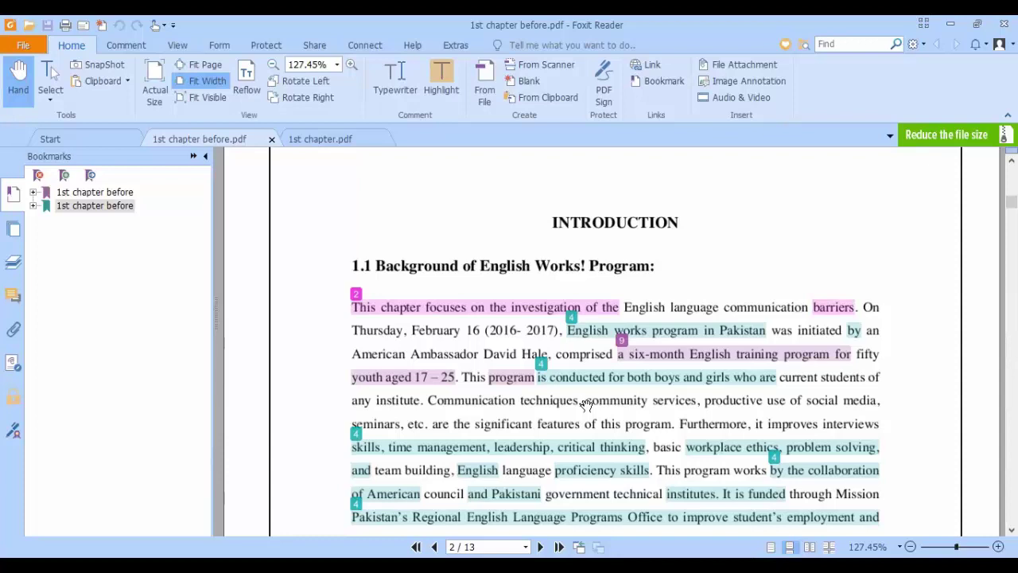
scroll(587, 406, down, 1)
scroll(586, 406, up, 5)
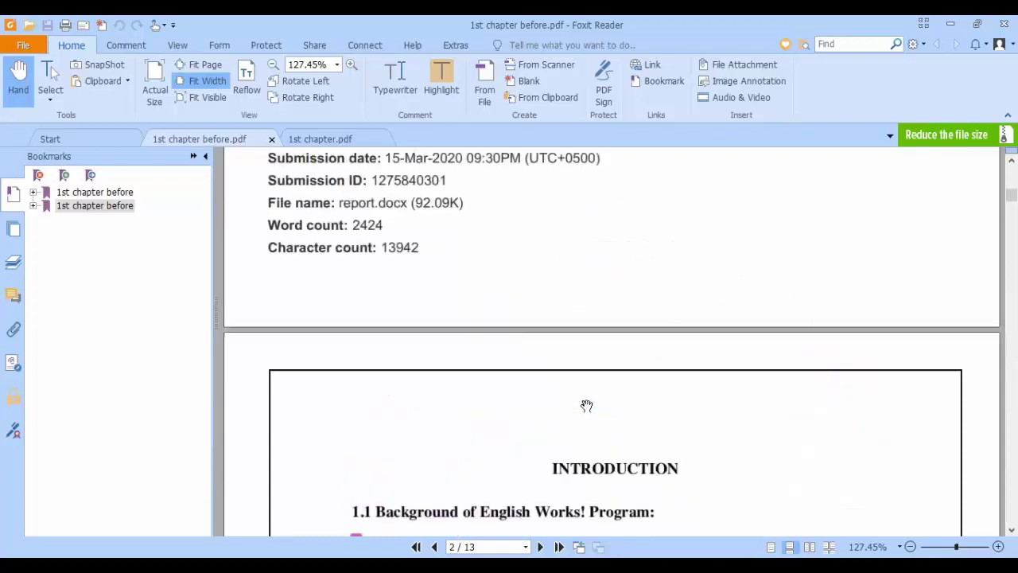
scroll(586, 405, up, 4)
scroll(586, 406, down, 1)
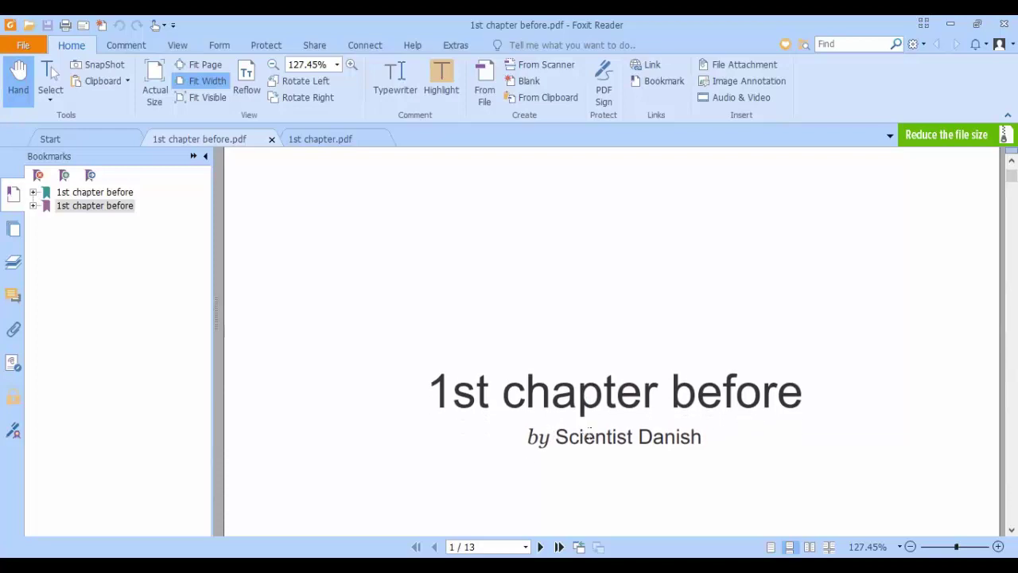
scroll(587, 432, down, 1)
scroll(587, 432, down, 10)
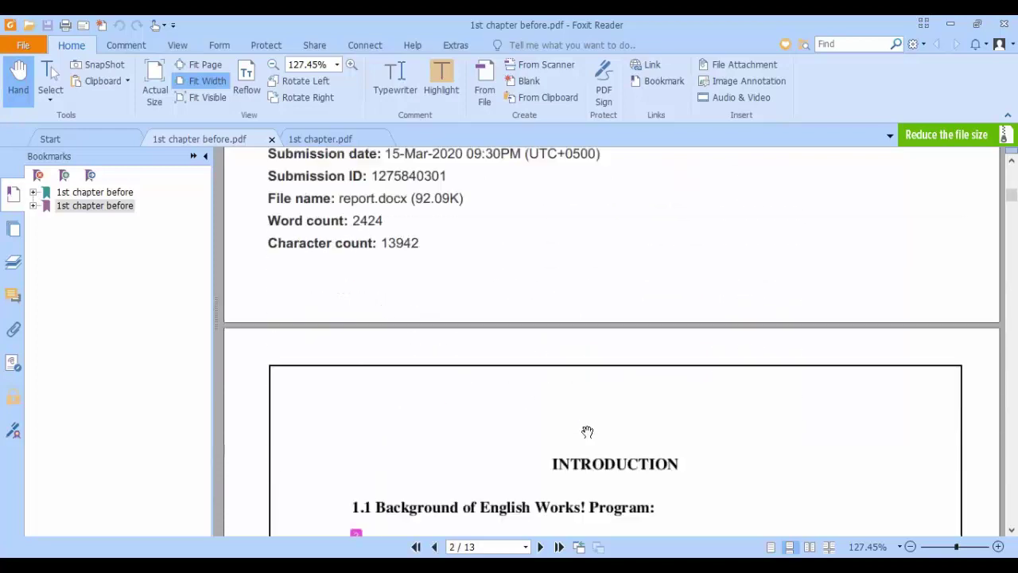
scroll(587, 432, down, 4)
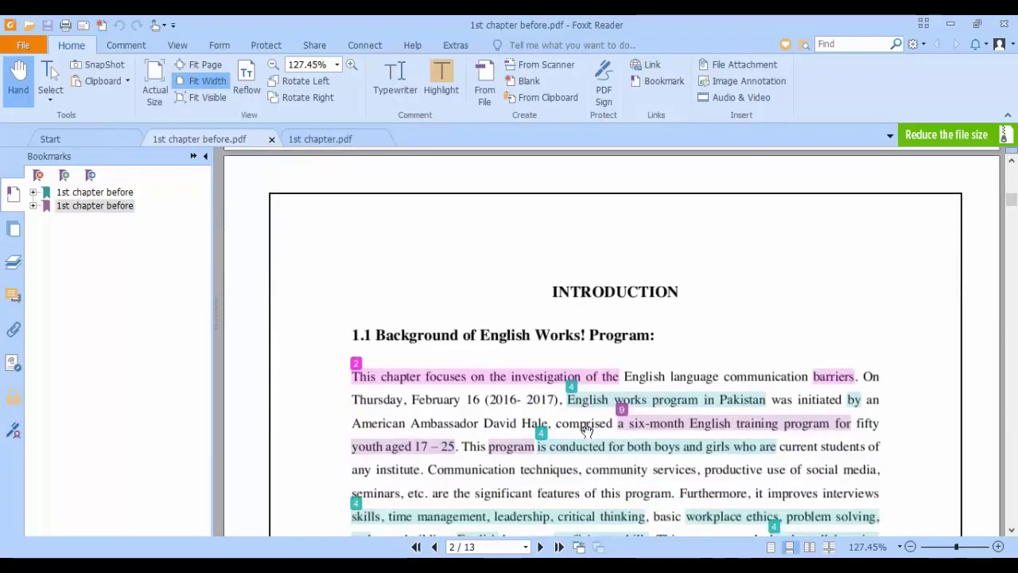
scroll(587, 432, down, 3)
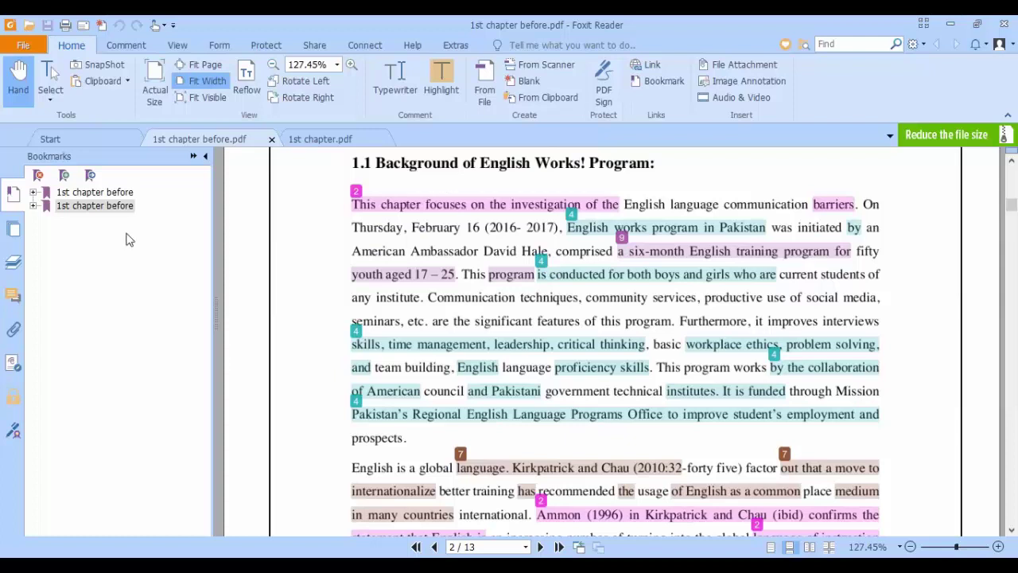
Step: Go to the originality report of 1st chapter before.pdf and examine its similarity index and list of primary sources
click(94, 205)
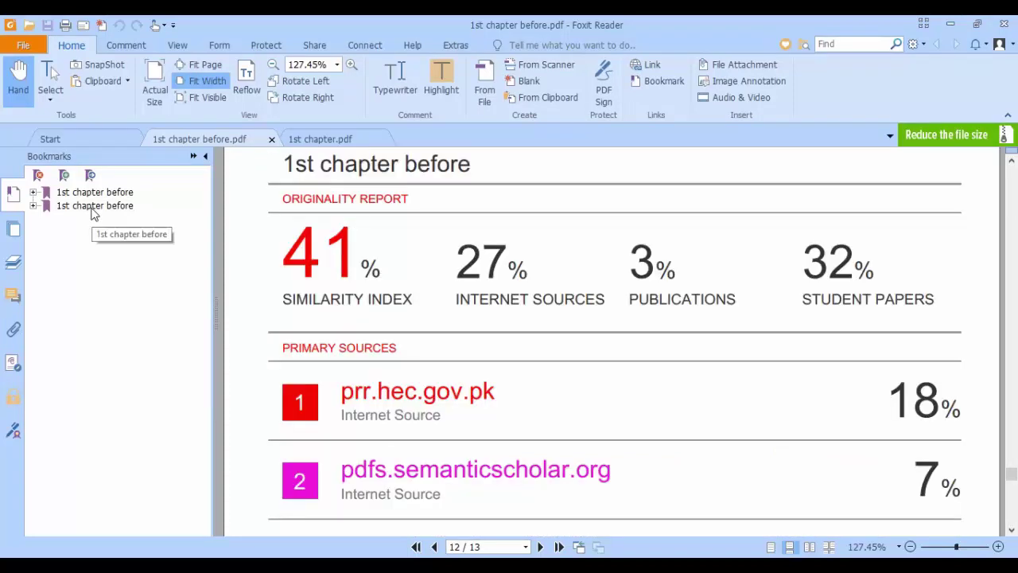
scroll(389, 247, down, 1)
scroll(389, 235, up, 1)
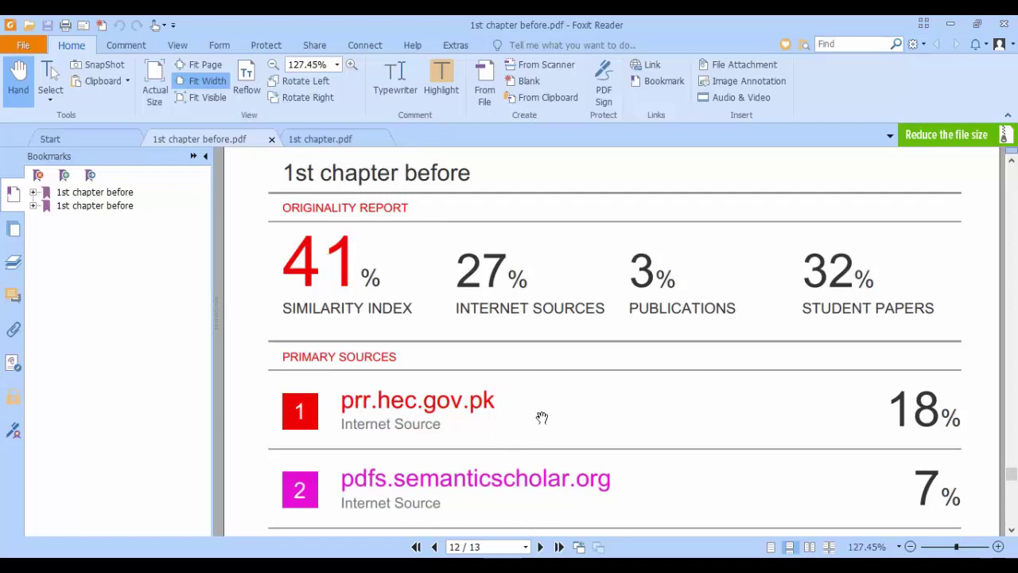
scroll(541, 417, down, 4)
scroll(541, 417, down, 1)
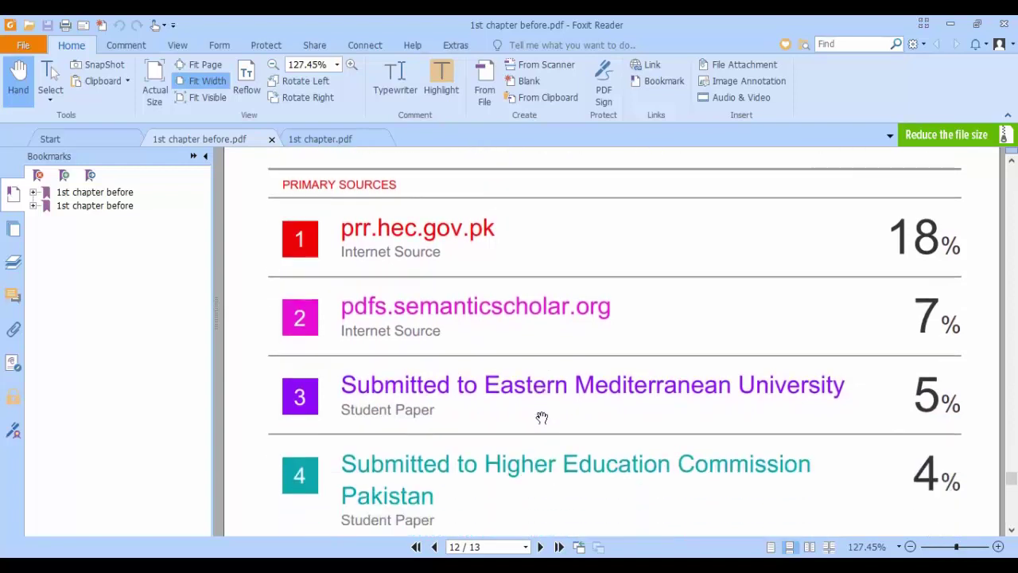
scroll(541, 417, down, 1)
scroll(541, 417, down, 2)
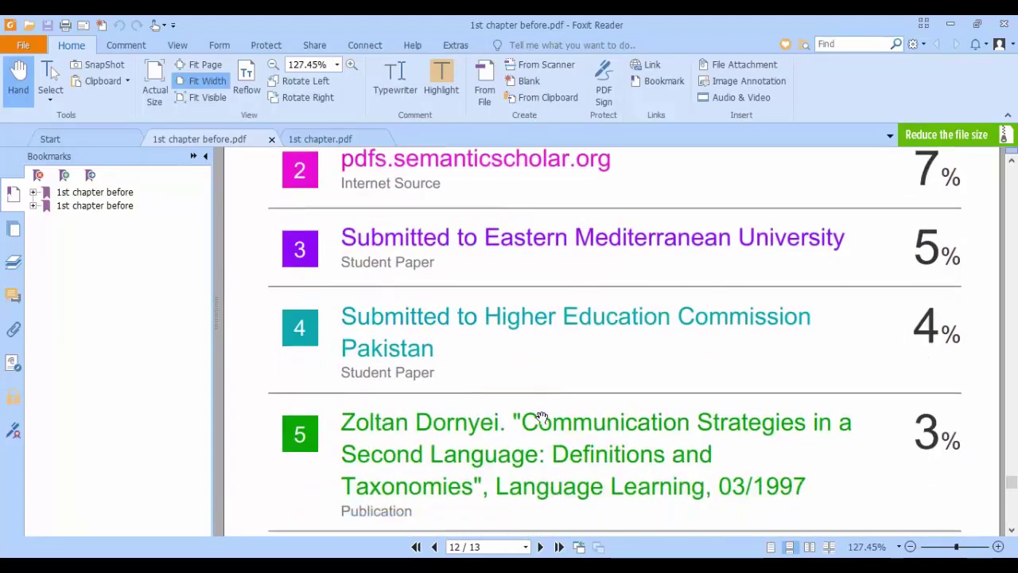
scroll(541, 417, down, 3)
scroll(541, 417, down, 10)
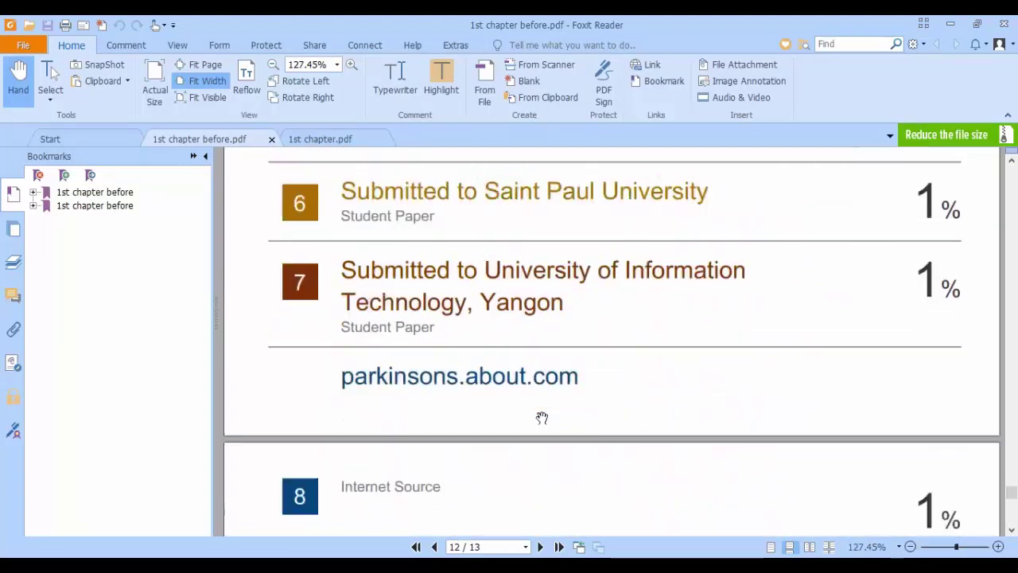
scroll(541, 417, up, 6)
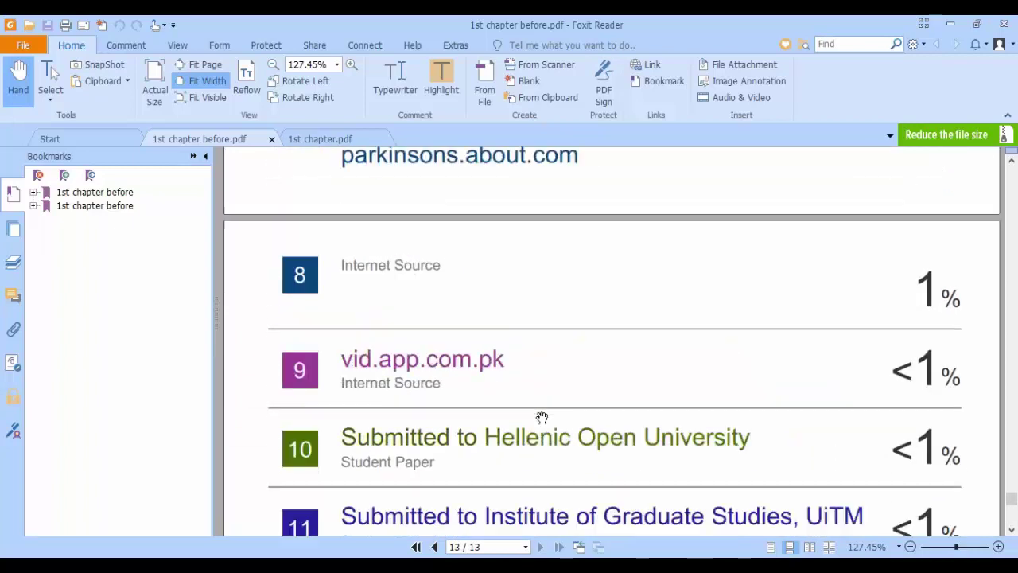
scroll(541, 417, up, 10)
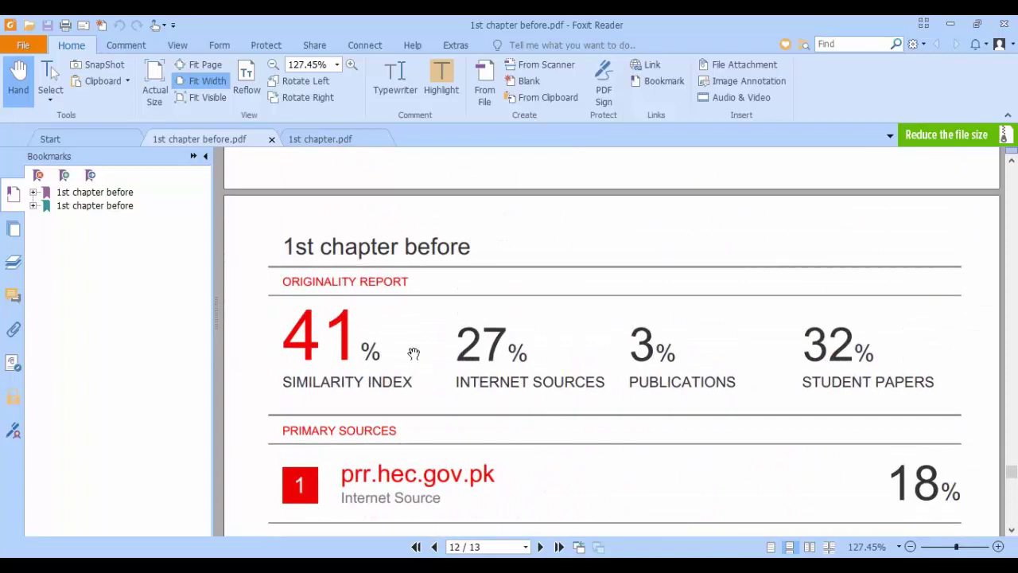
Step: Return to the start of the chapter and examine the highlighted matches in the first paragraph of section 1.1
click(122, 193)
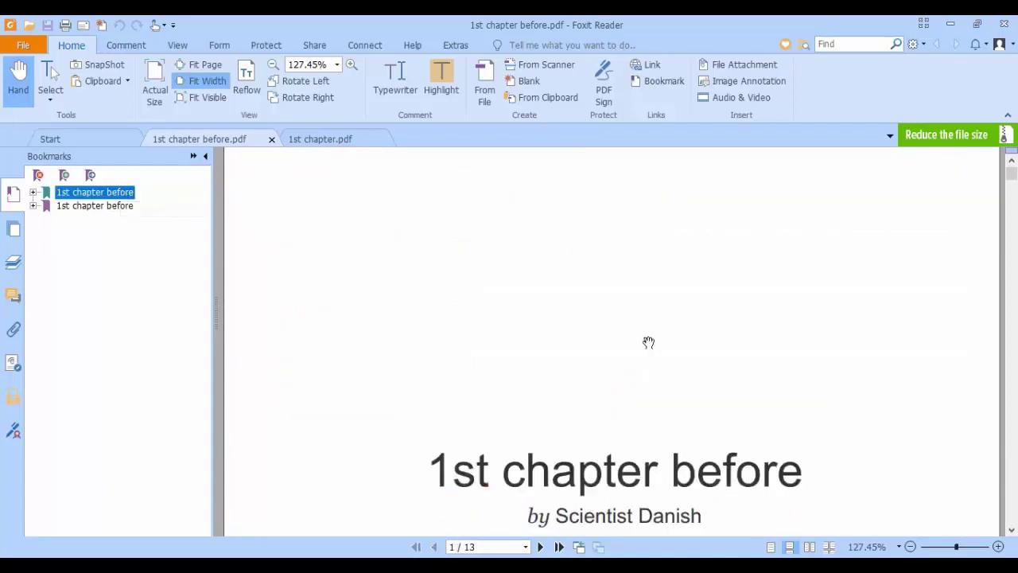
scroll(649, 350, down, 3)
scroll(650, 352, down, 20)
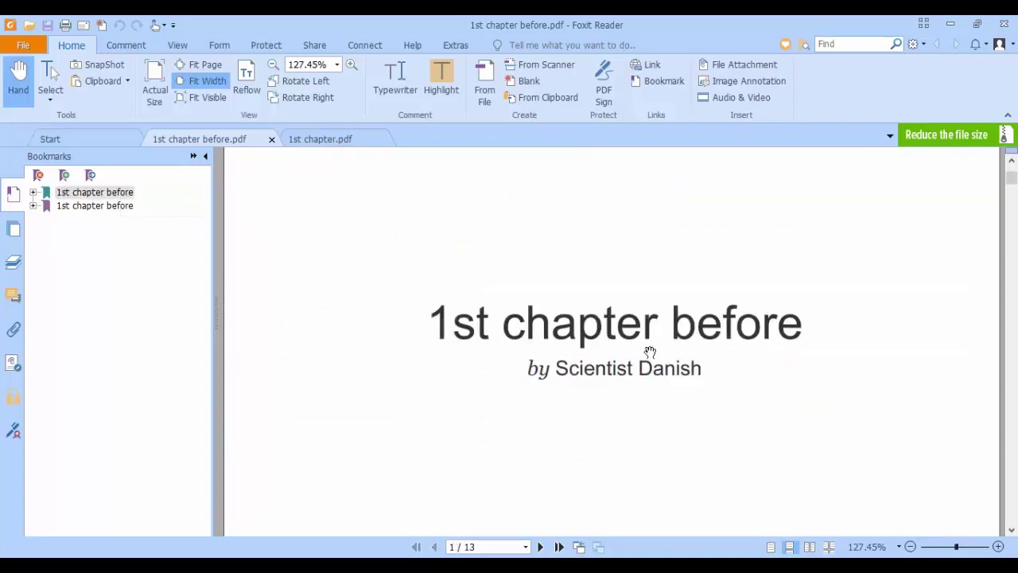
scroll(650, 351, down, 1)
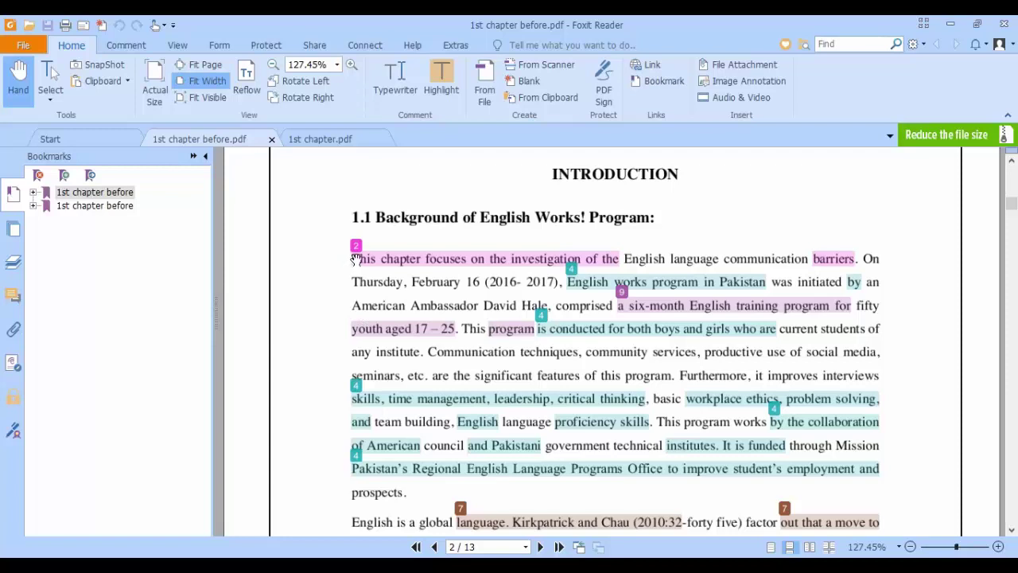
scroll(356, 263, up, 1)
drag(356, 260, 379, 260)
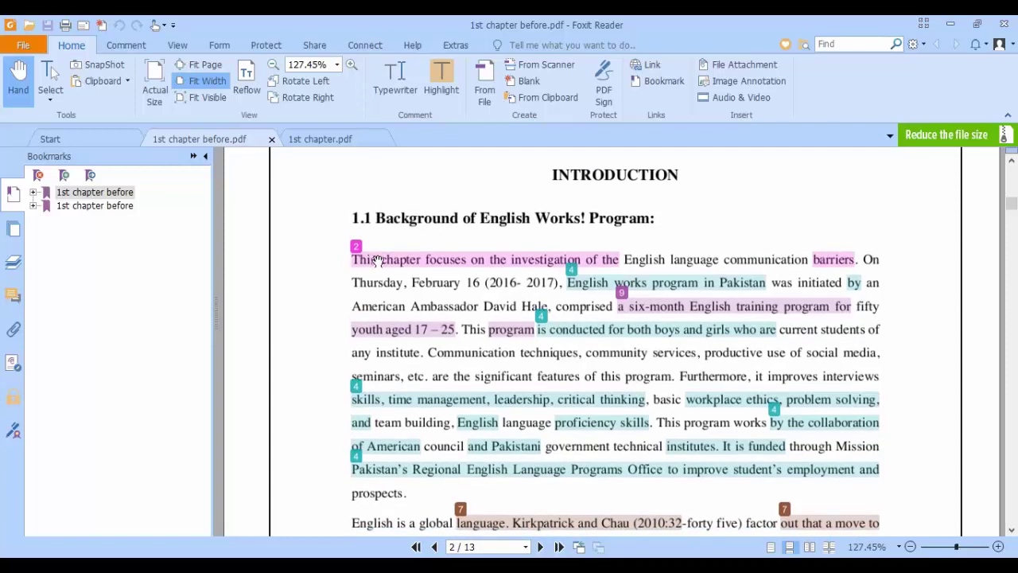
scroll(416, 317, down, 2)
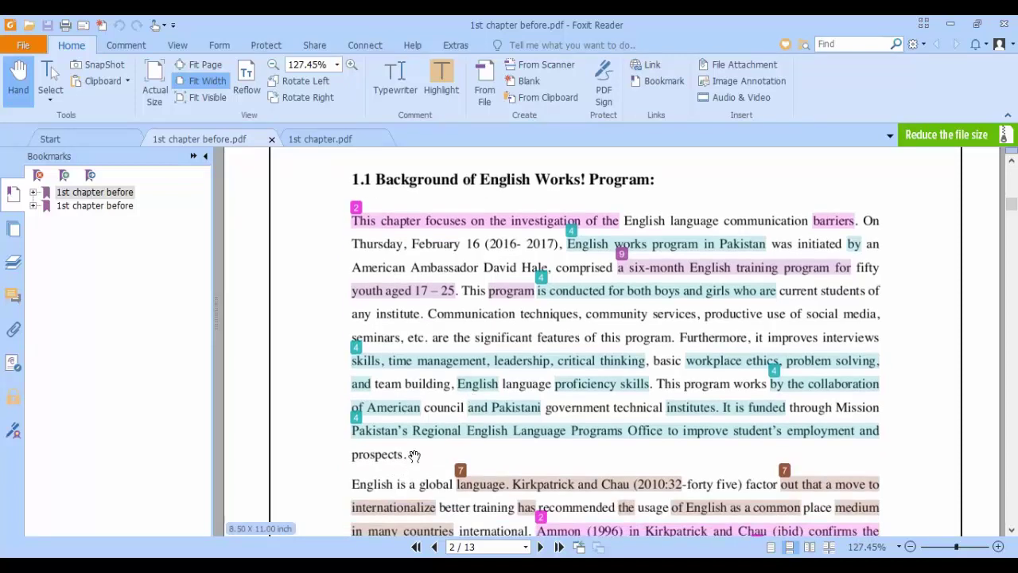
drag(413, 455, 402, 451)
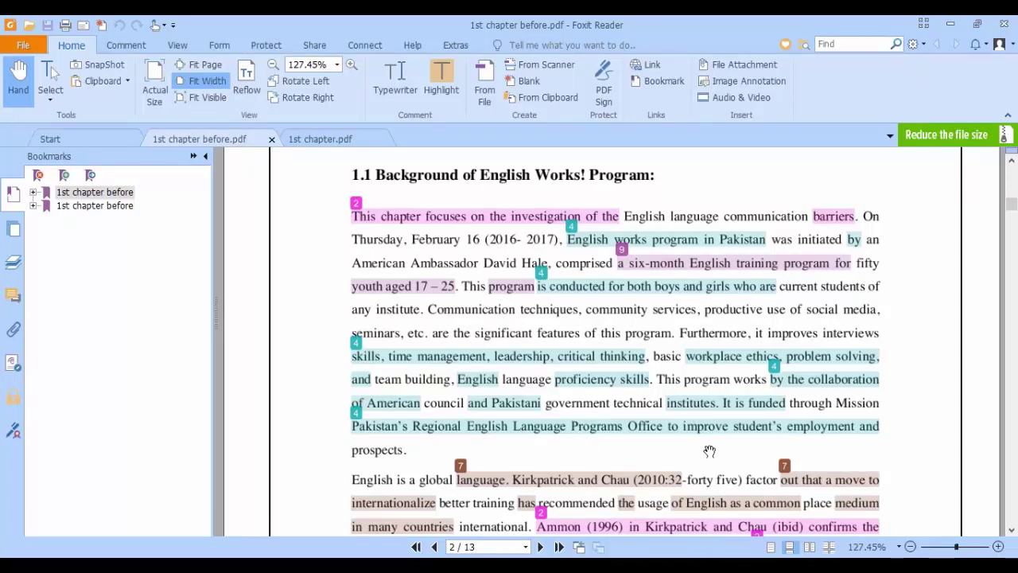
Step: Compare the highlighted first paragraph of section 1.1 with its rewritten version in the thesis document in Word
key(alt+Tab)
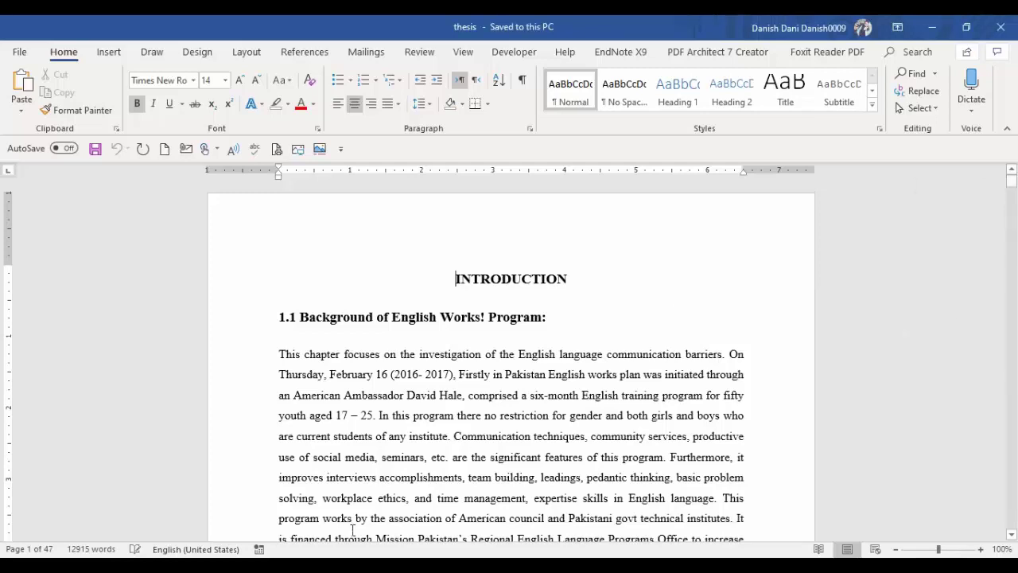
key(alt+Tab)
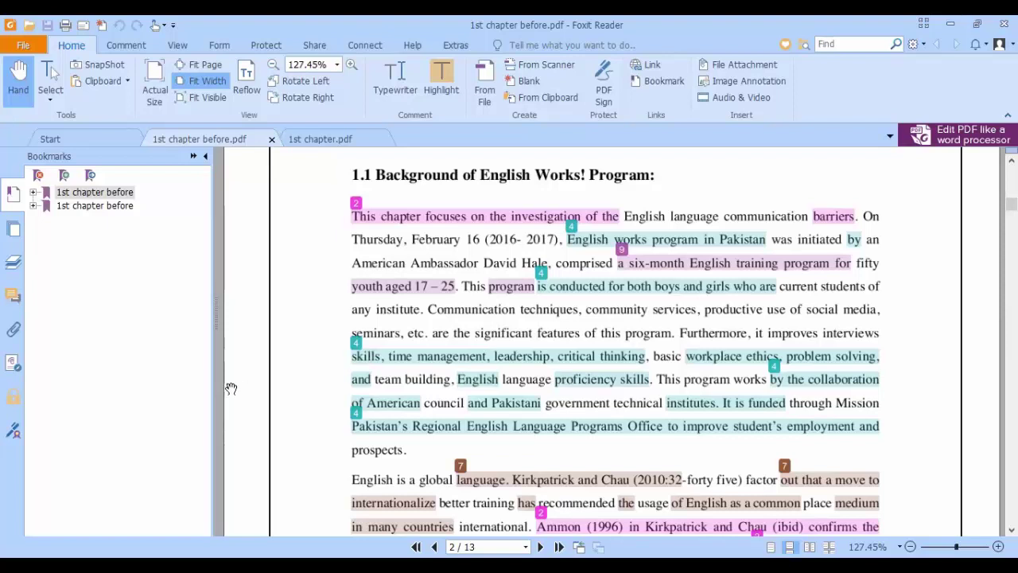
key(alt+Tab)
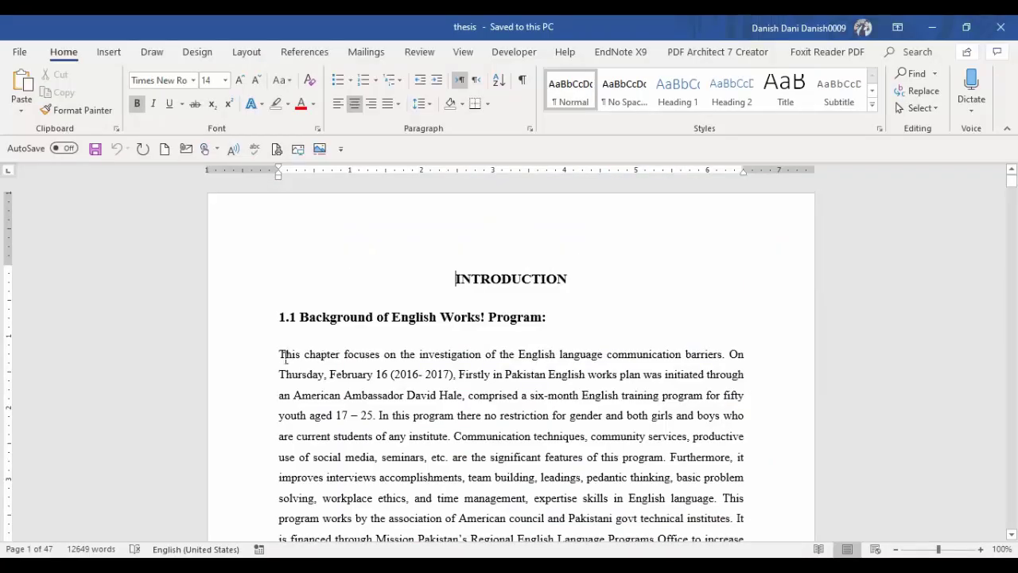
Step: Copy the first paragraph of section 1.1 into Article Spinner's article body and proceed to the spinning stage
drag(283, 354, 550, 222)
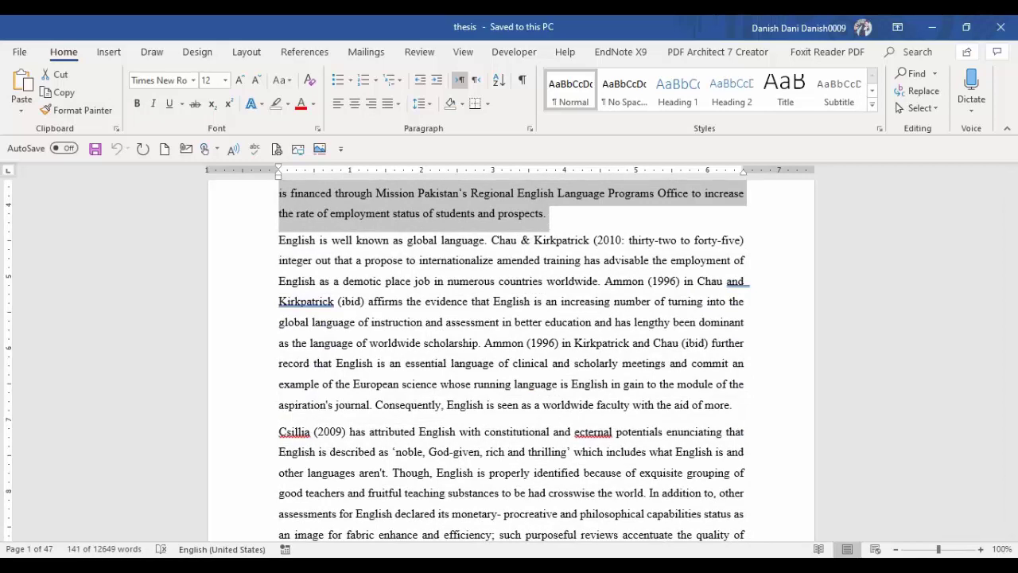
key(alt+Tab)
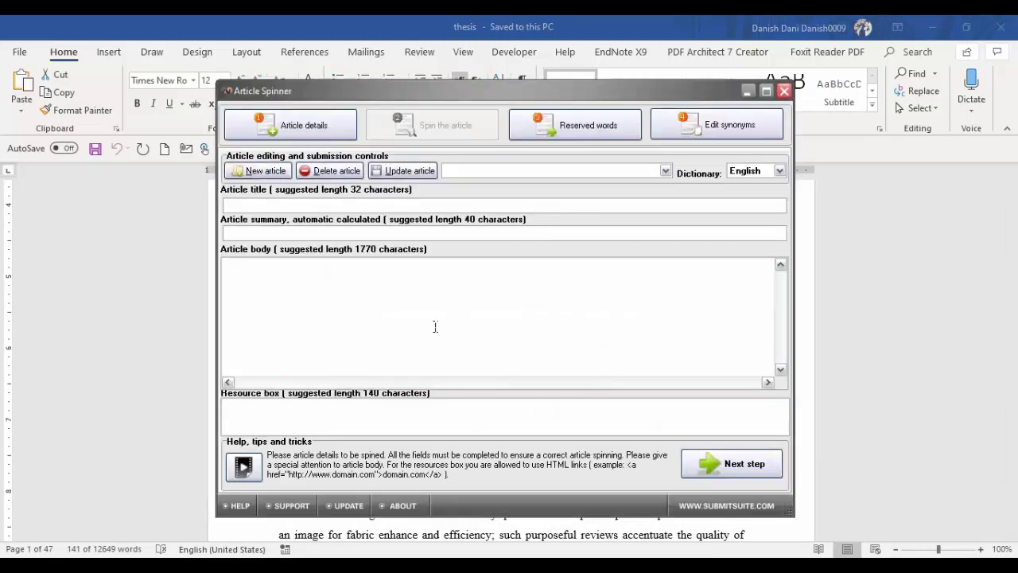
key(ctrl+v)
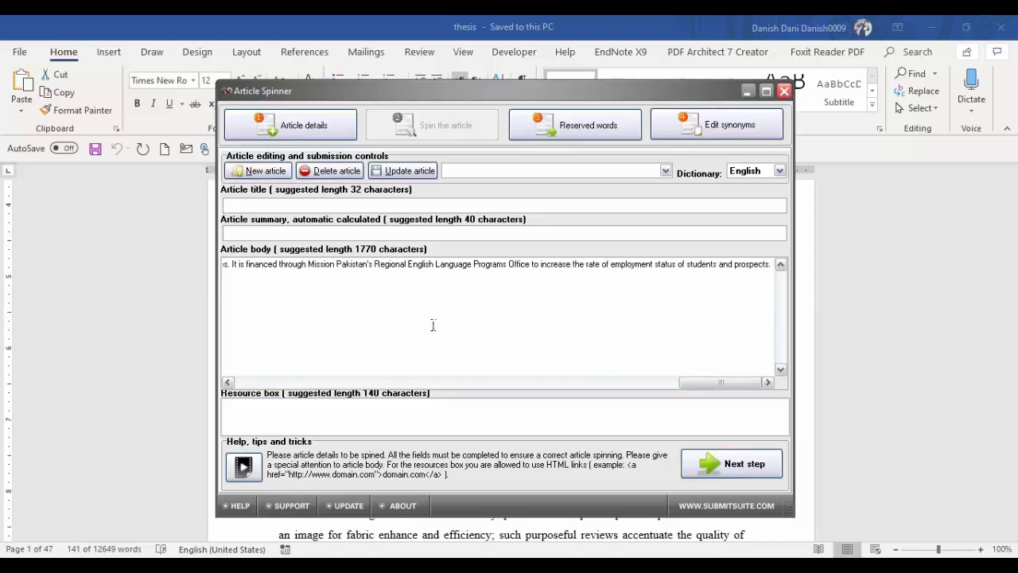
click(710, 465)
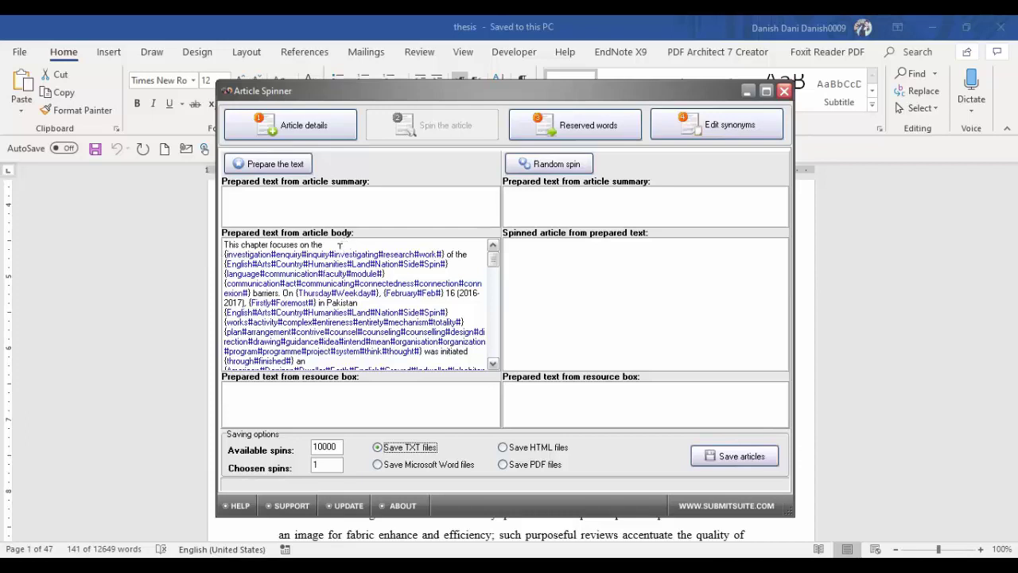
Step: Inspect the synonym alternatives in the prepared article body, including those for "investigation", and generate a random spin
drag(339, 246, 224, 246)
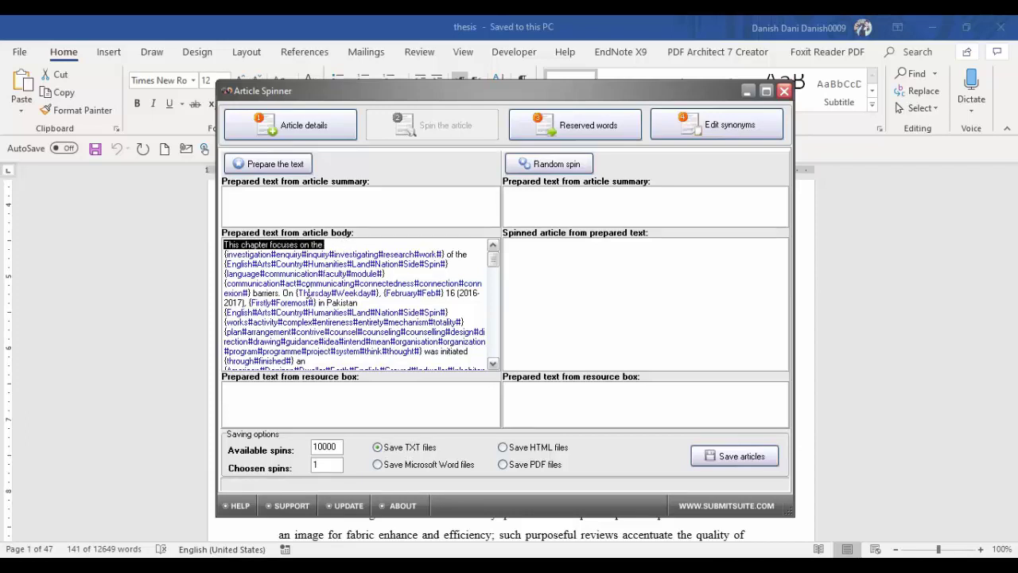
click(274, 263)
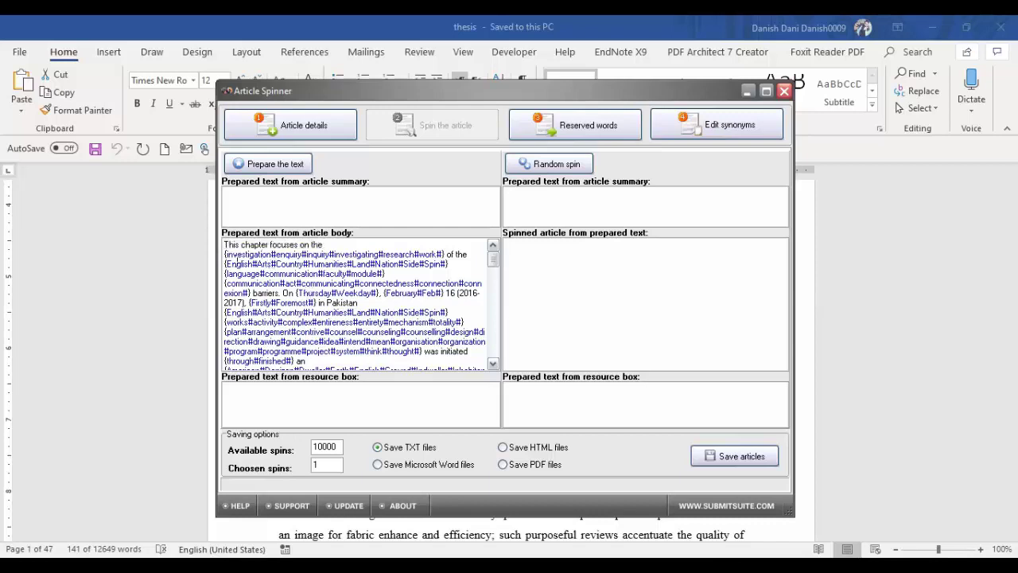
drag(225, 253, 380, 285)
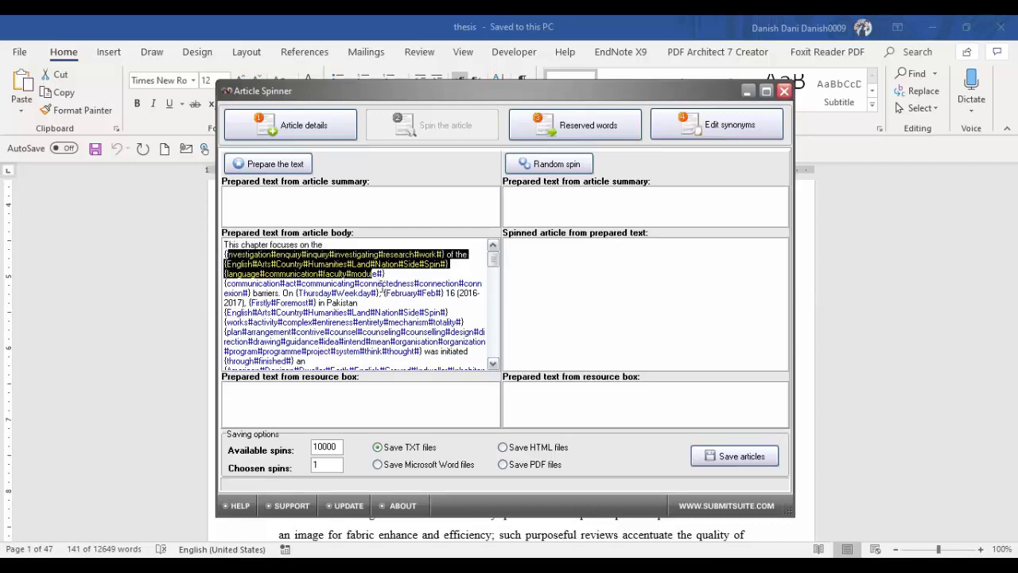
click(397, 283)
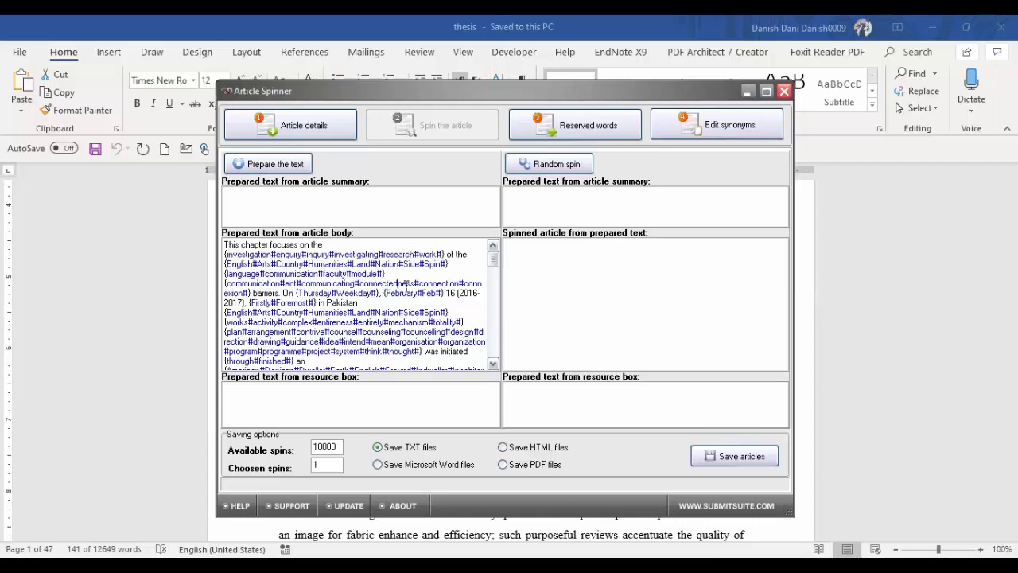
click(549, 164)
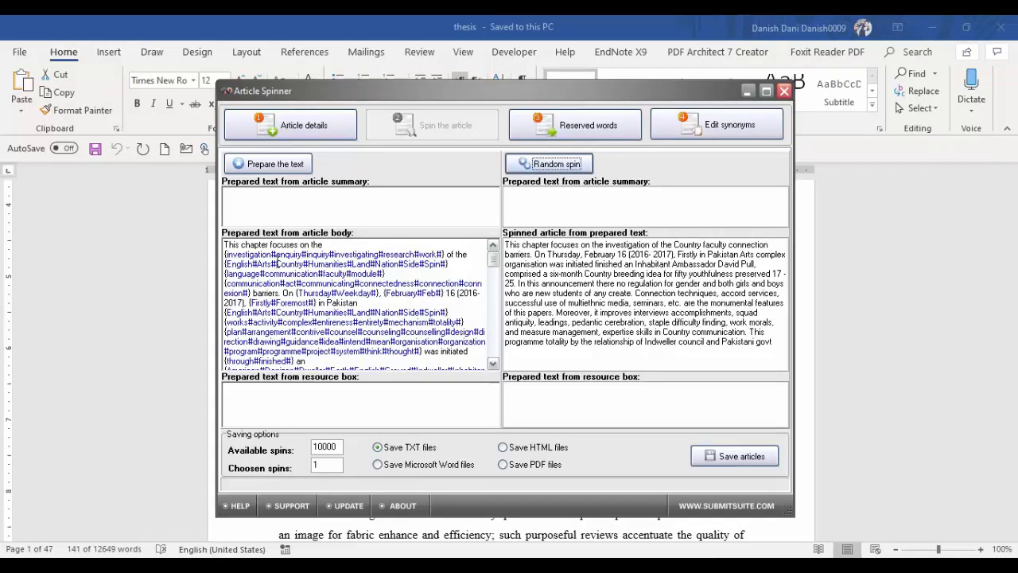
drag(272, 255, 436, 254)
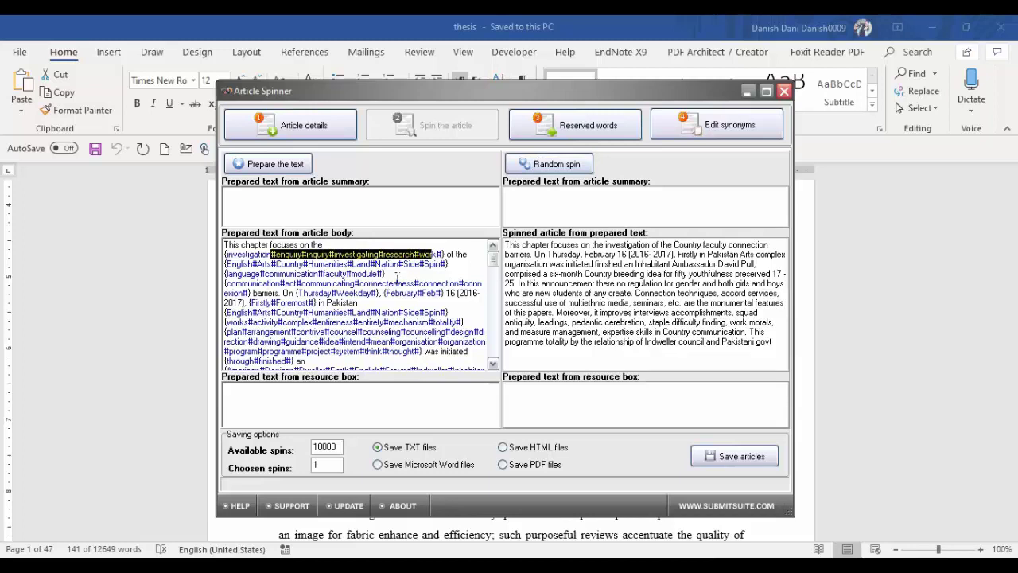
Step: Switch to WordWeb and look up the word "investigation"
click(421, 565)
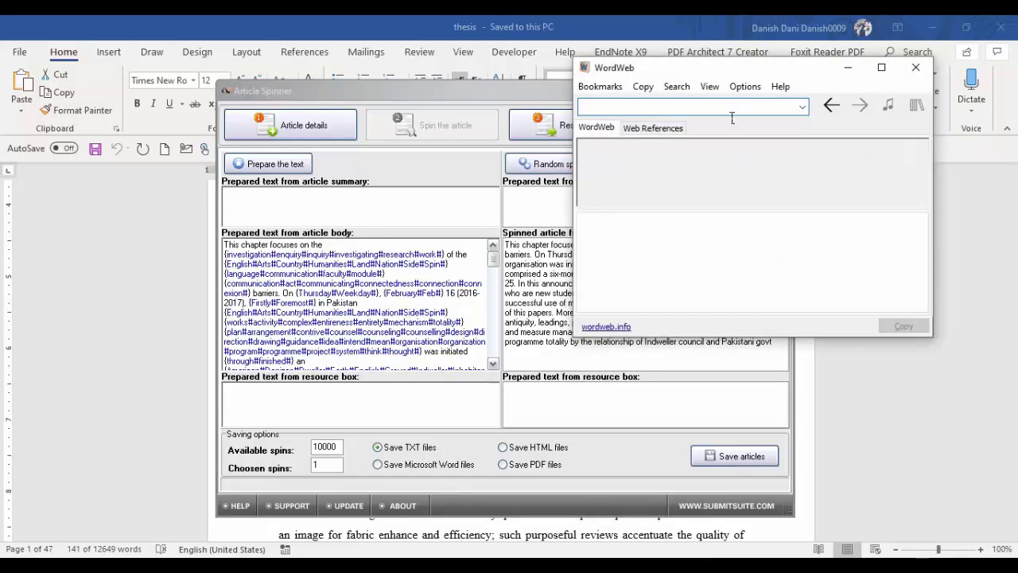
text(inve)
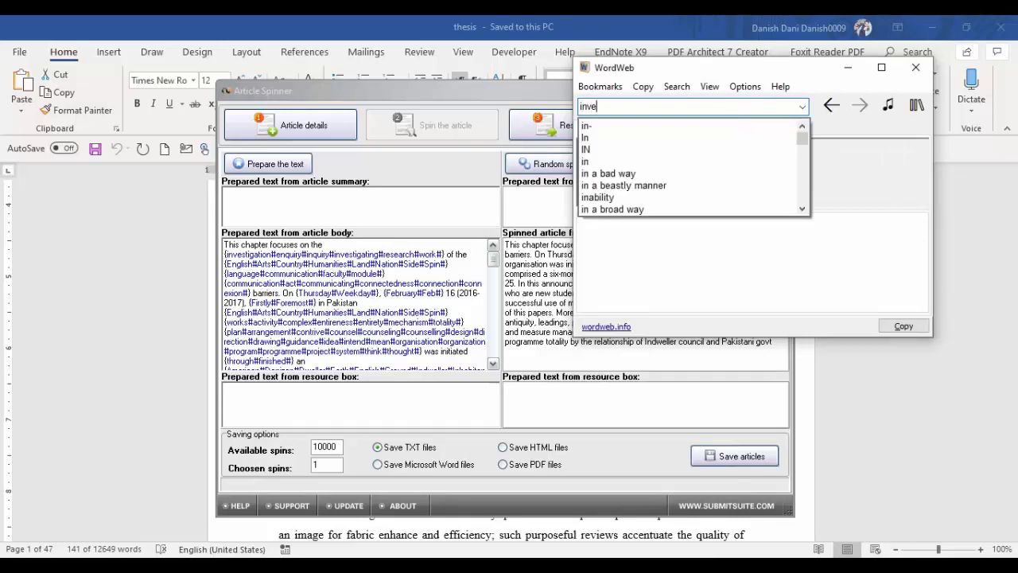
text(stiga)
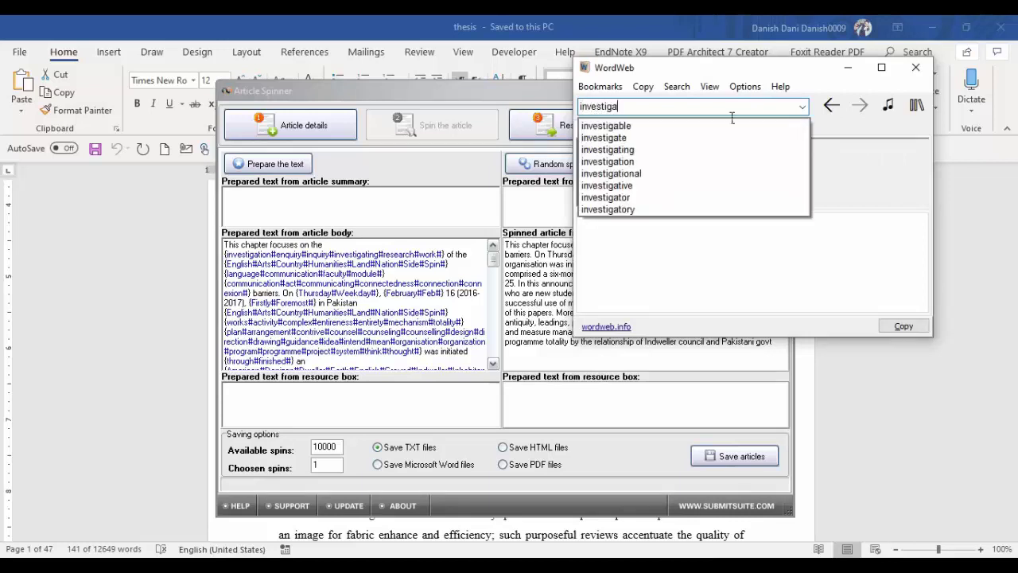
key(Down)
key(Down)
key(Down)
key(Down)
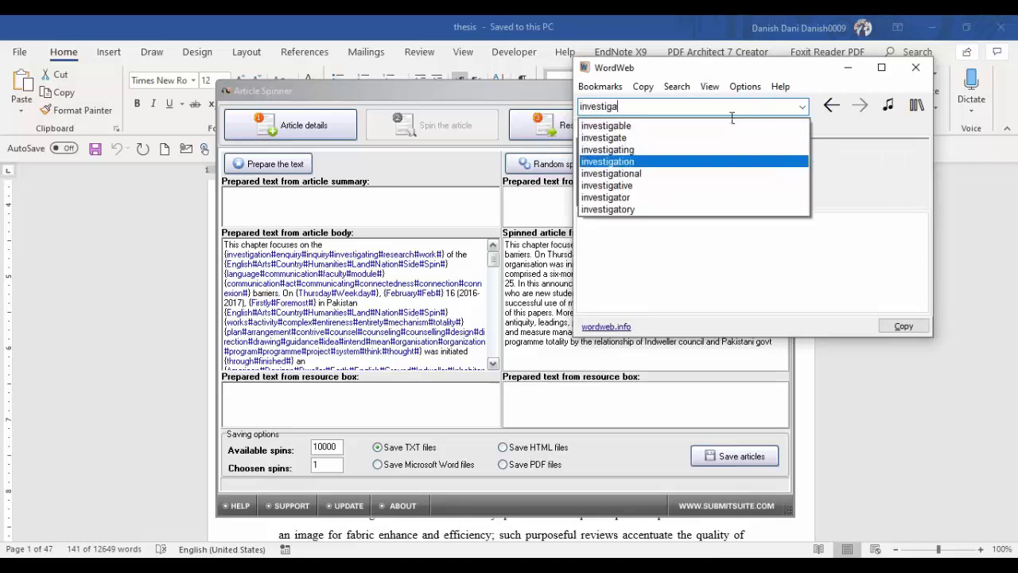
key(Return)
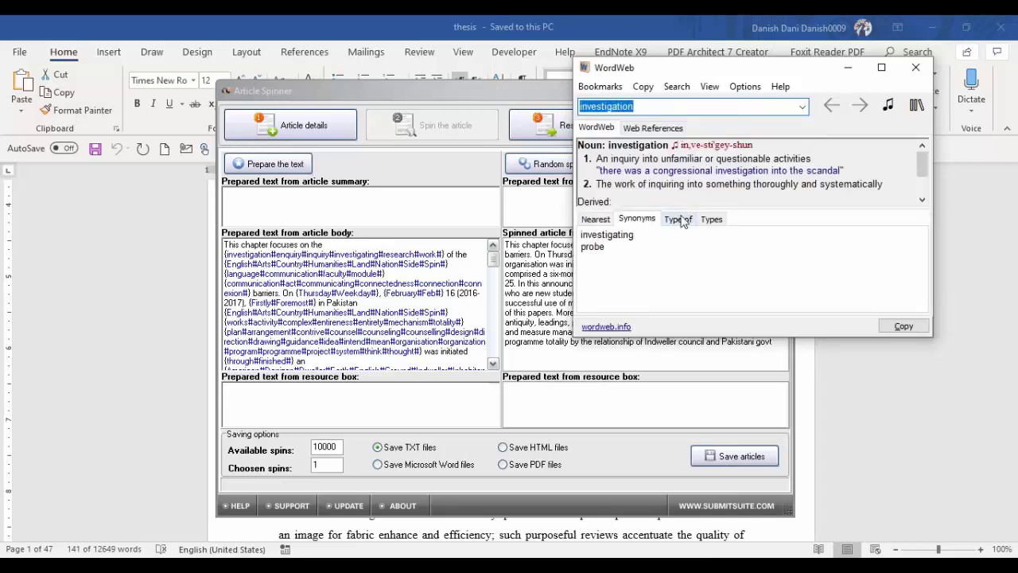
Step: Inspect the synonyms listed for "investigation" against its definitions and minimize WordWeb
click(594, 250)
click(589, 235)
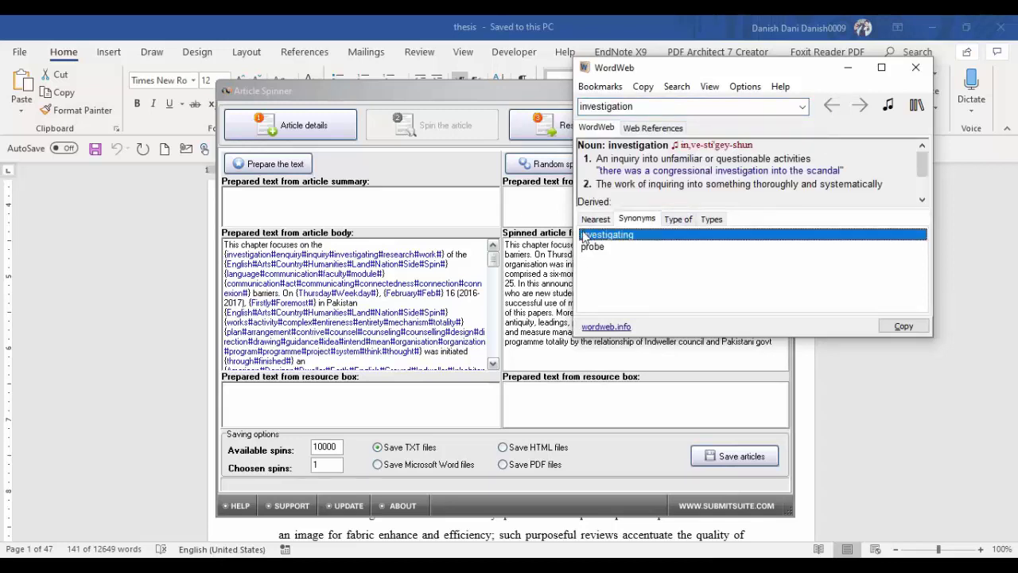
click(601, 249)
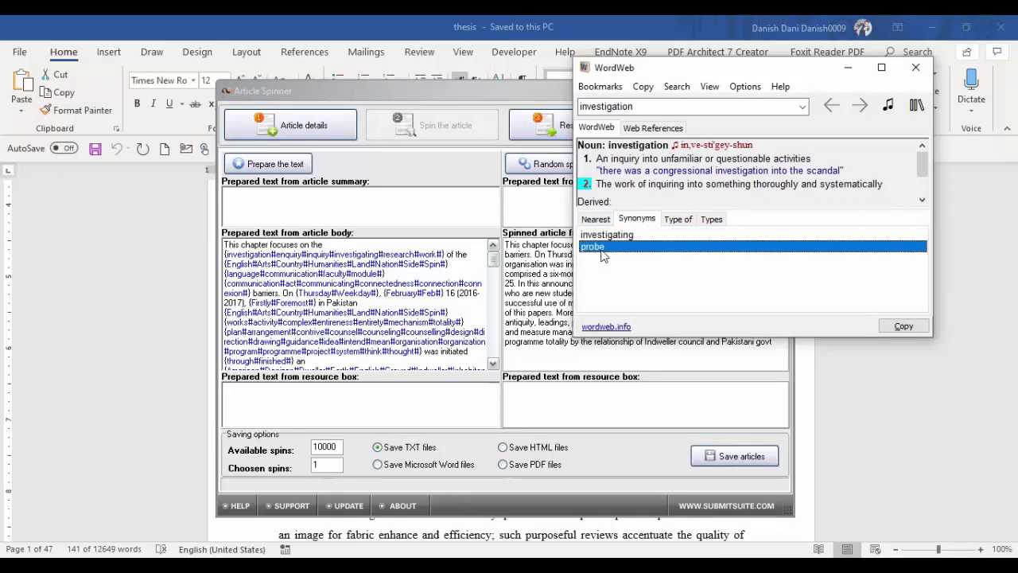
click(849, 70)
Step: Compare the wording of the spun article with the synonym alternatives in the prepared article body
click(366, 255)
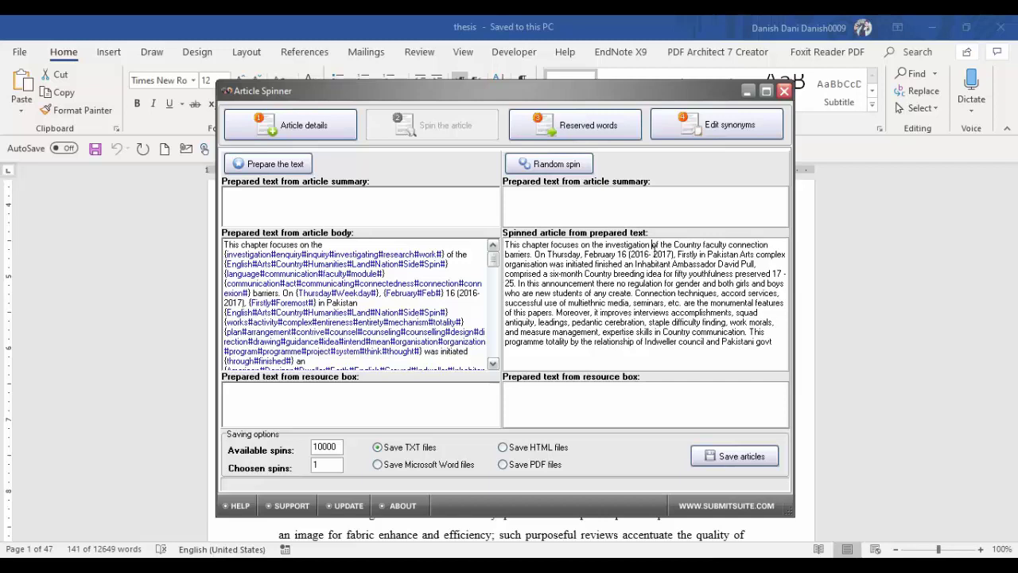
drag(647, 247, 606, 248)
drag(395, 257, 317, 257)
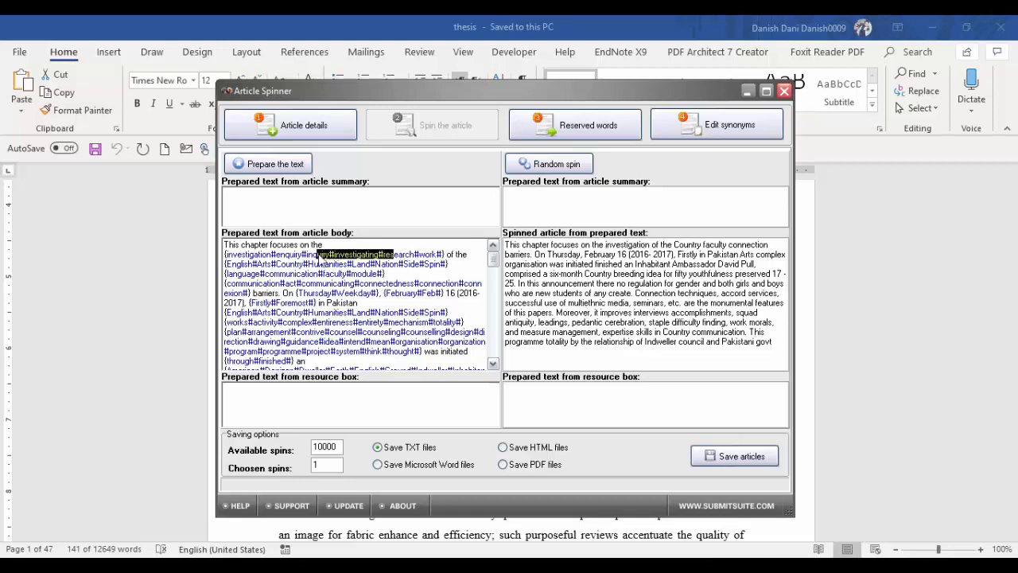
drag(655, 276, 569, 303)
drag(693, 342, 652, 344)
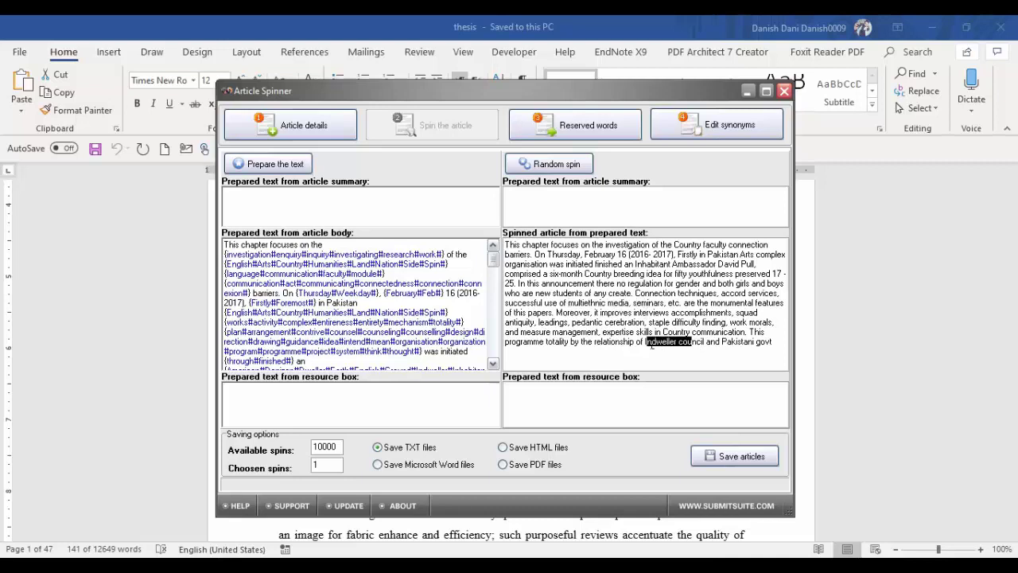
Step: Copy the whole spun article and paste it into the new 8 note in Notepad++, below the existing lines after a blank gap
click(784, 356)
drag(755, 348, 493, 240)
key(ctrl+c)
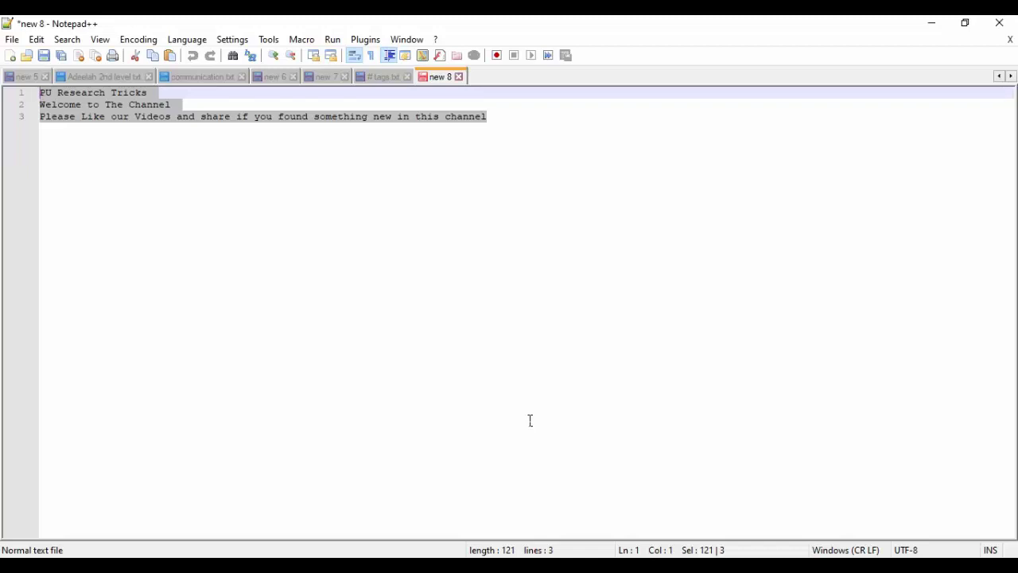
click(227, 206)
key(Return)
key(Return)
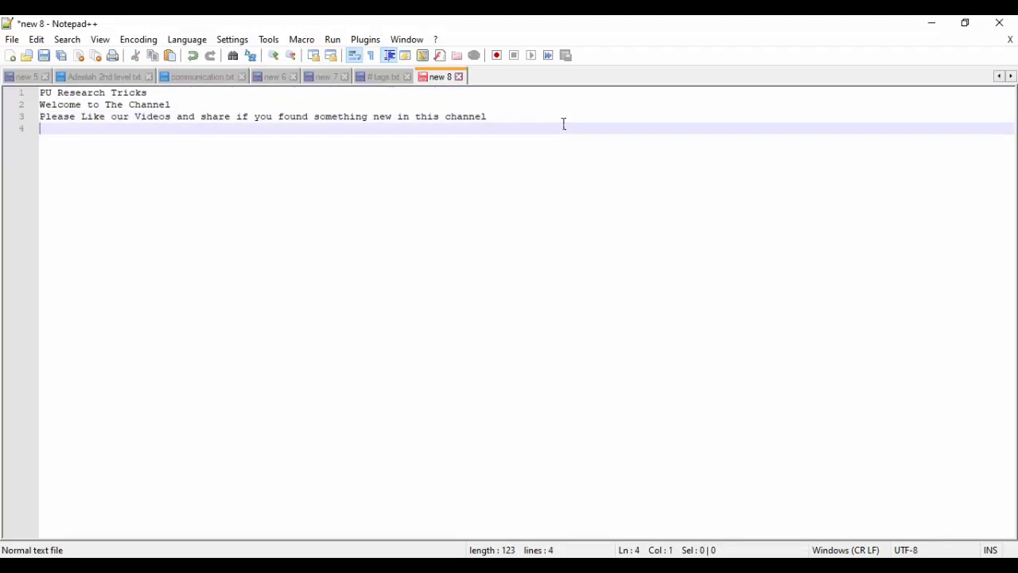
key(ctrl+v)
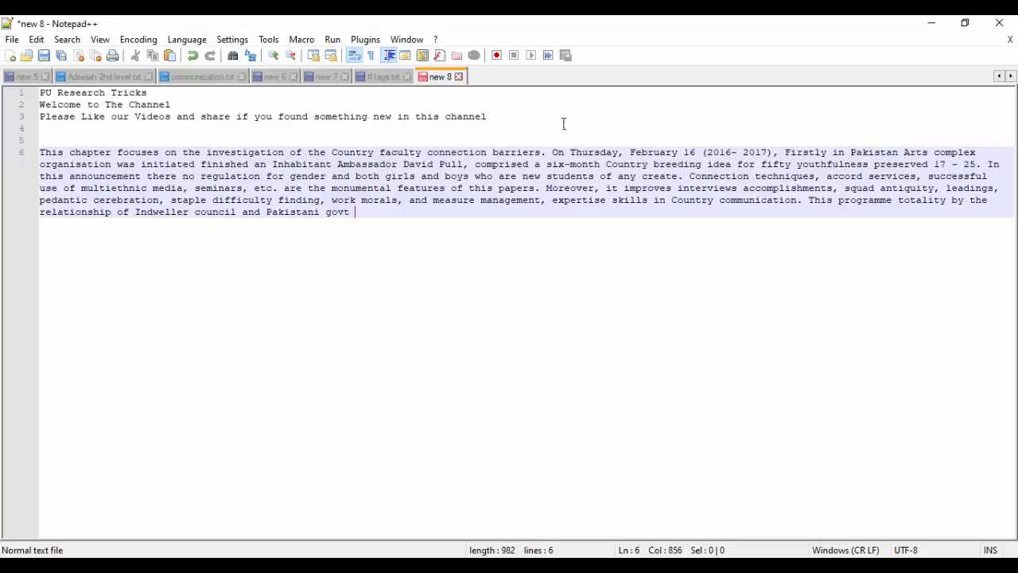
Step: Check the first highlighted match in Foxit Reader and enclose "This chapter focuses on the investigation of the" in square brackets in the Notepad++ note
click(317, 566)
key(alt+Tab)
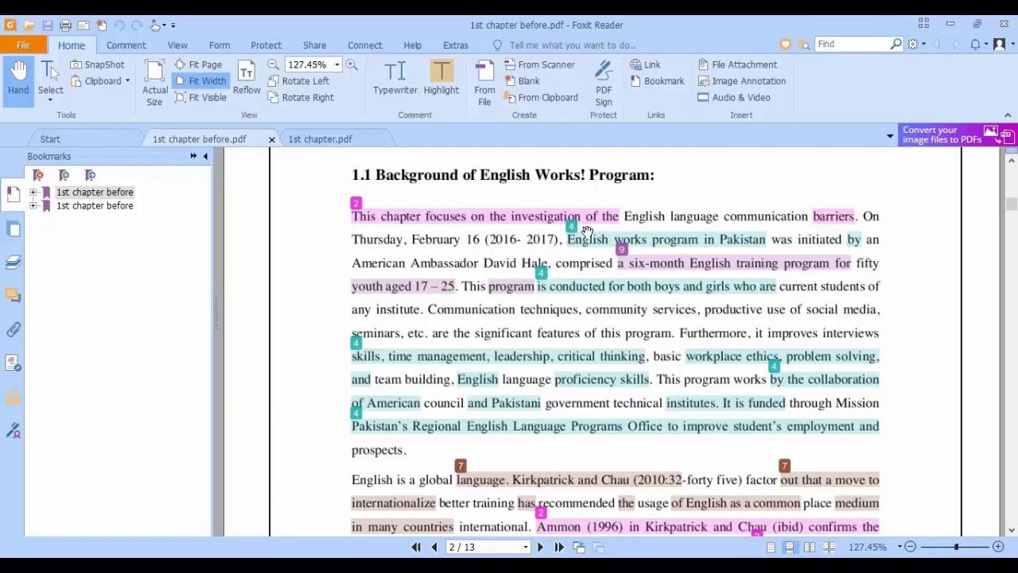
key(alt+Tab)
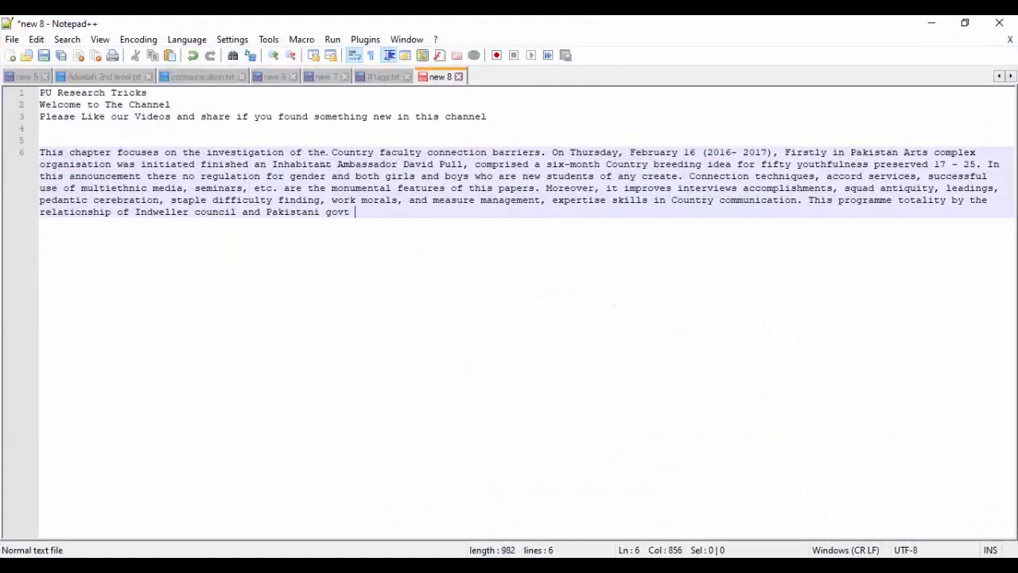
click(328, 155)
text(])
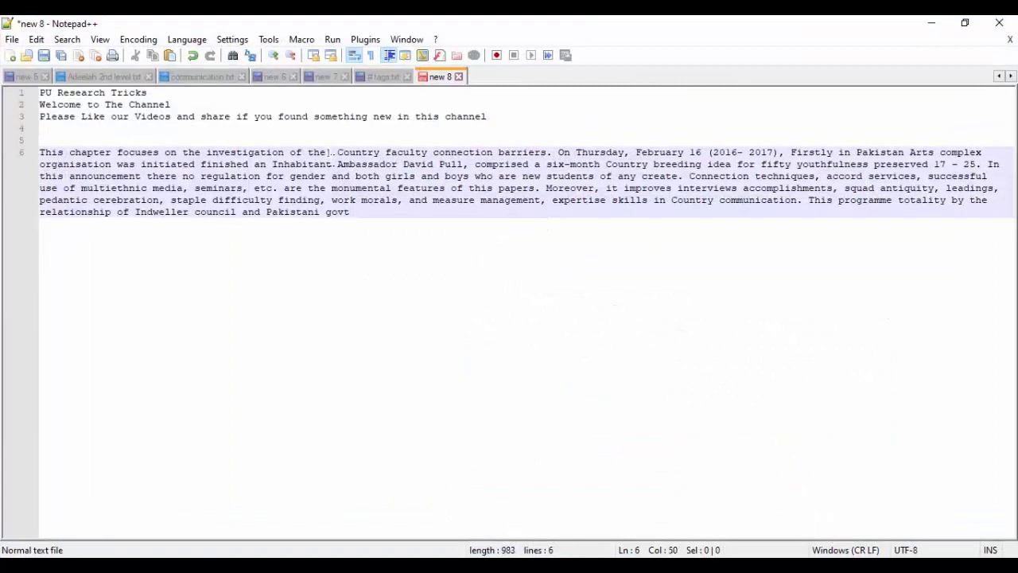
key(Left)
key(Left)
key(Left)
key(Left)
key(Left)
key(Left)
key(Left)
key(Left)
key(Left)
key(Left)
key(Left)
key(Left)
key(Left)
key(Left)
key(Left)
key(Left)
key(Left)
key(Left)
key(Left)
key(Left)
key(Left)
key(Left)
key(Left)
key(Left)
key(Left)
key(Left)
key(Left)
key(Left)
key(Left)
key(Left)
key(Left)
key(Left)
key(Left)
key(Left)
key(Left)
key(Left)
key(Left)
key(Left)
key(Left)
key(Left)
text([)
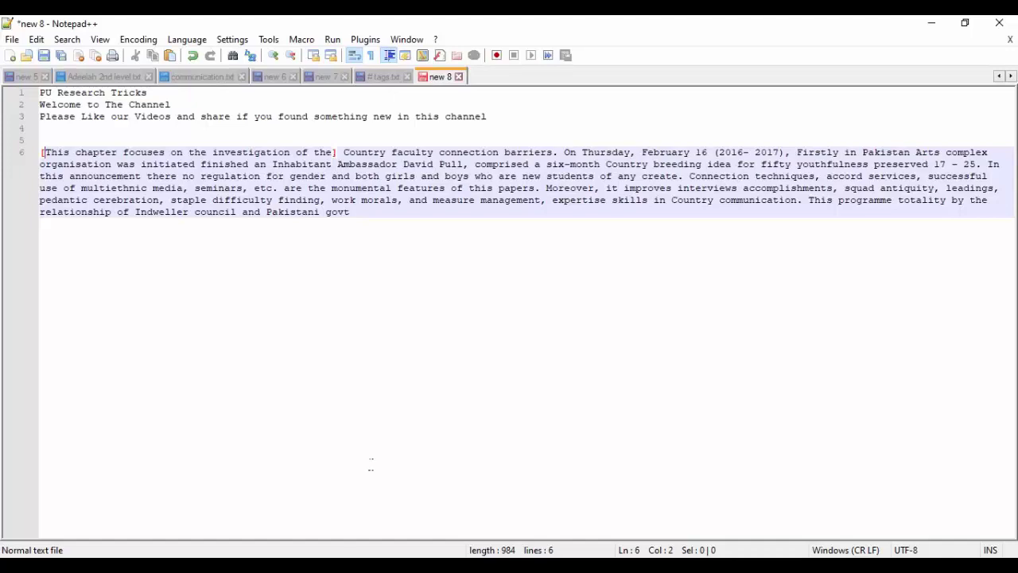
Step: Return to Article Spinner, review the spun text and add "English" to the reserved words
key(alt+Tab)
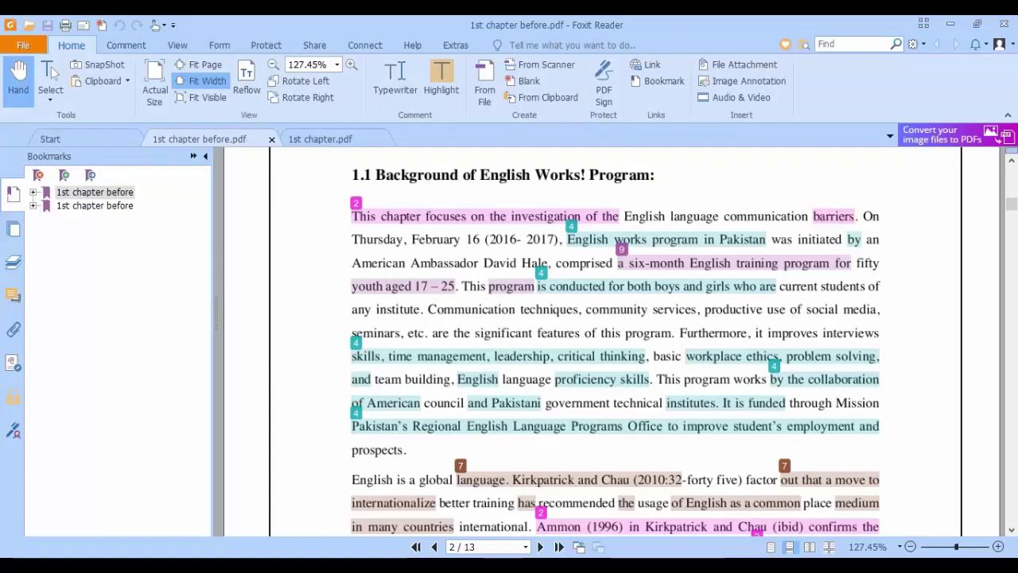
mouse_move(661, 567)
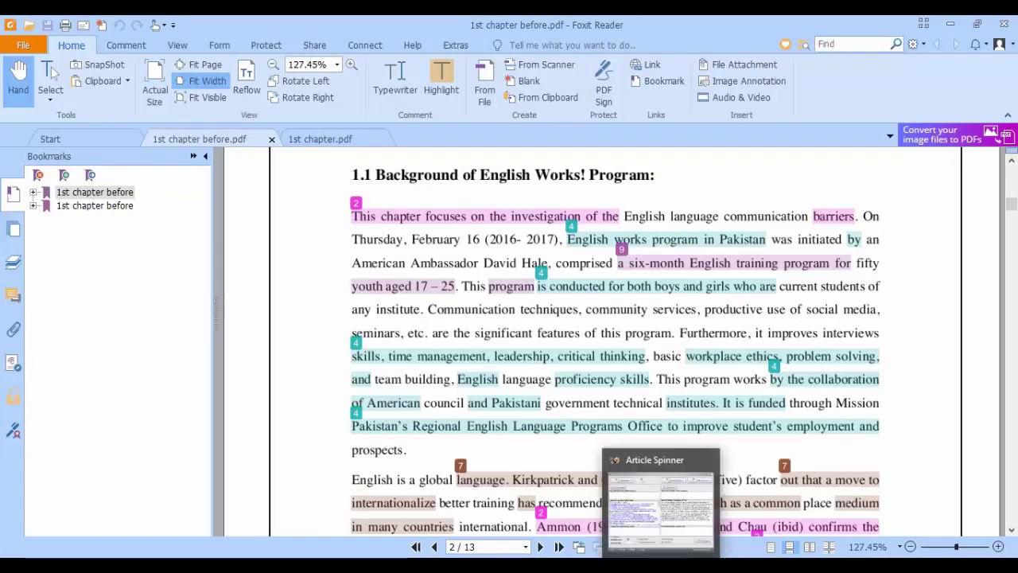
click(660, 505)
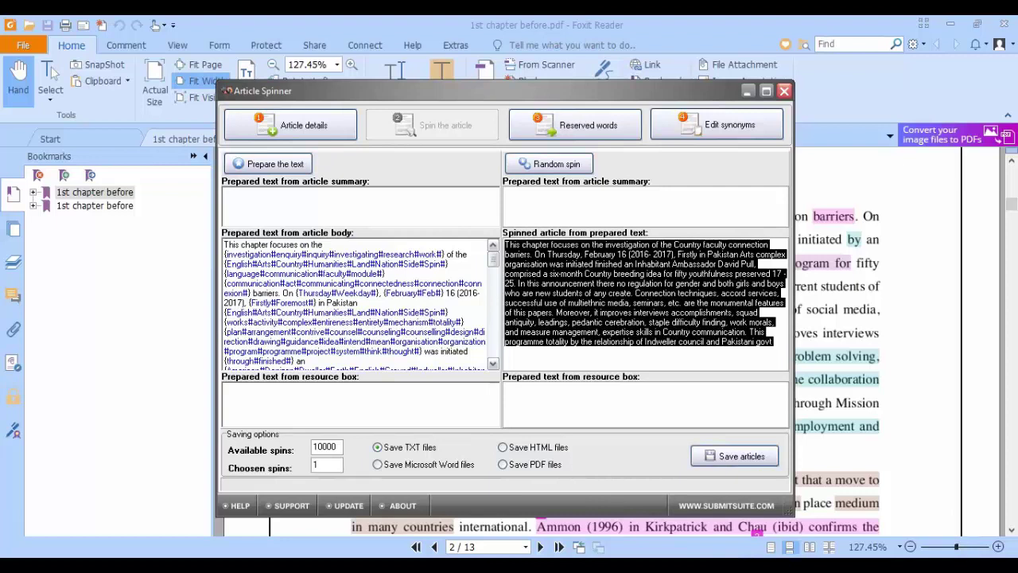
click(253, 318)
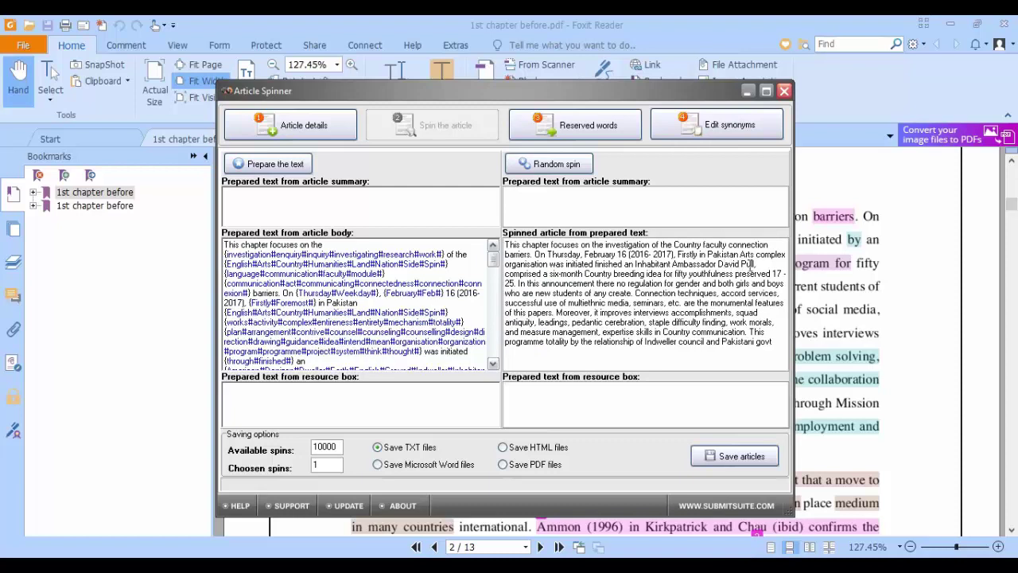
click(754, 264)
click(611, 132)
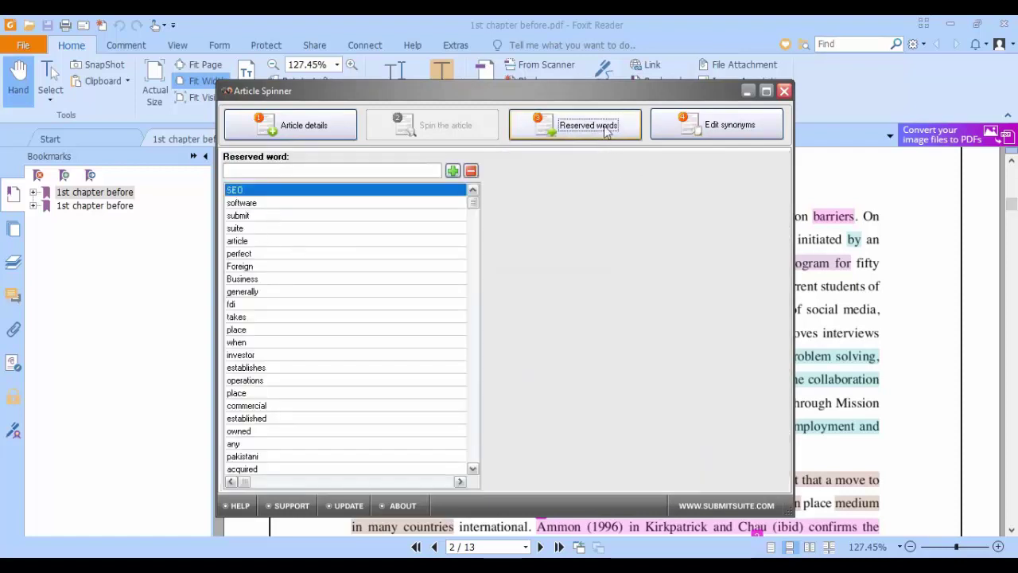
click(311, 175)
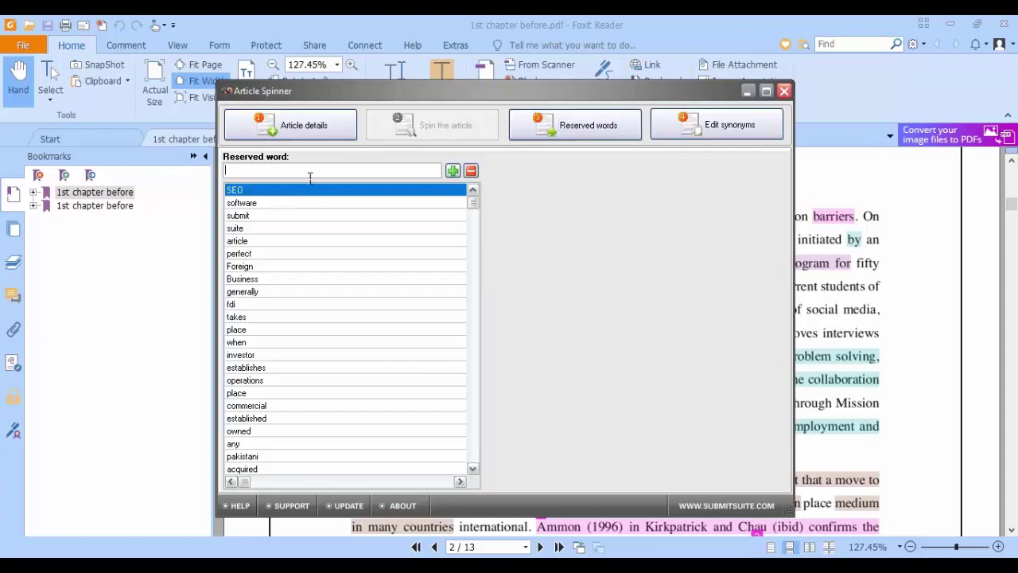
text(English)
click(453, 171)
Step: Go through the article details back to the spinning stage and inspect the prepared body text around "six-month"
click(339, 125)
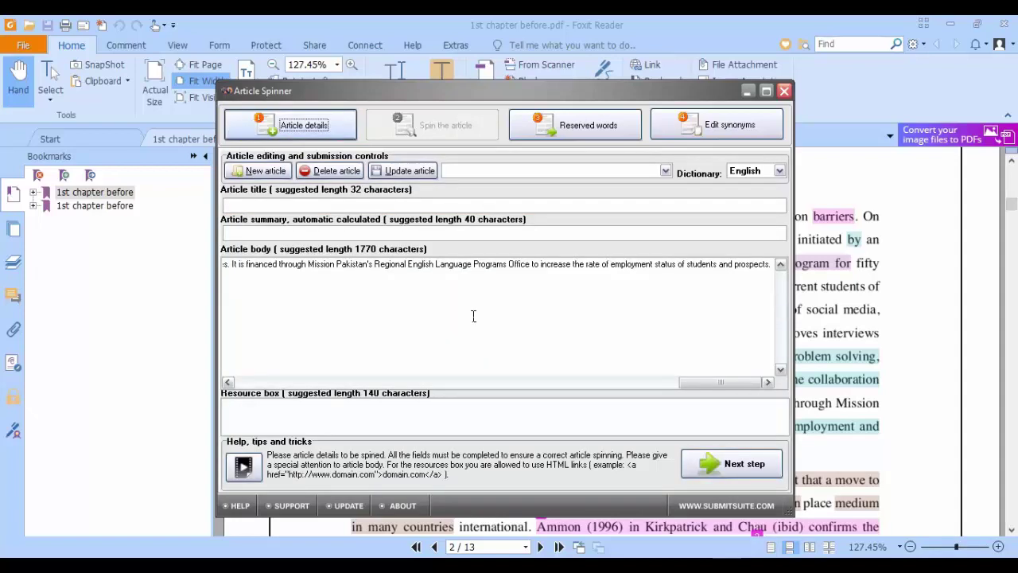
click(744, 476)
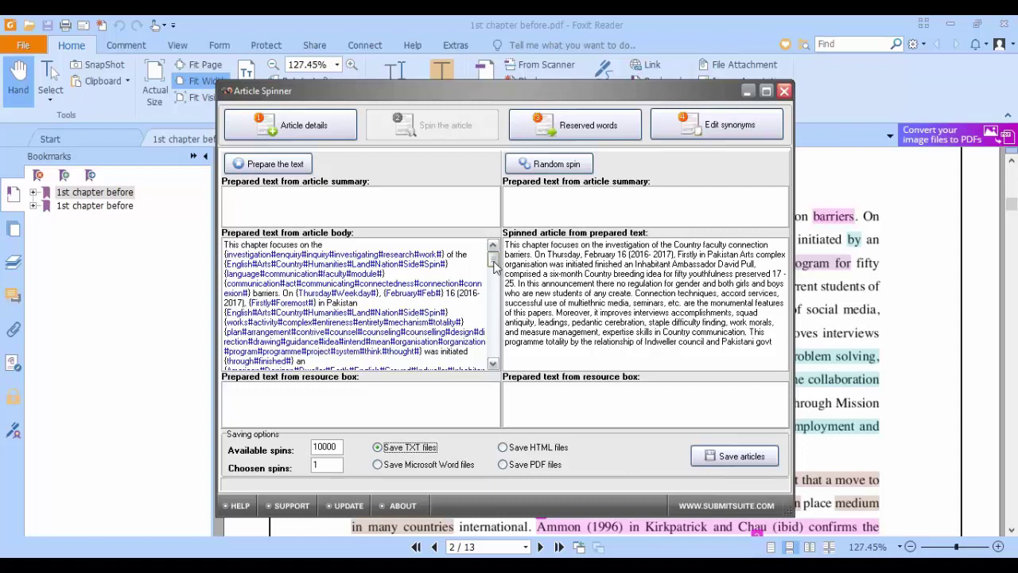
drag(493, 268, 491, 273)
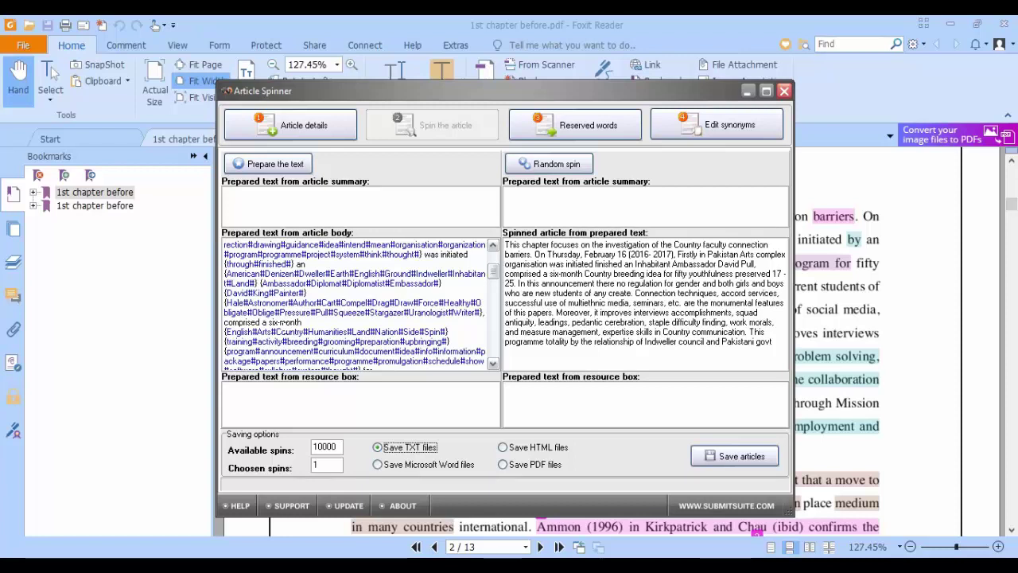
click(276, 322)
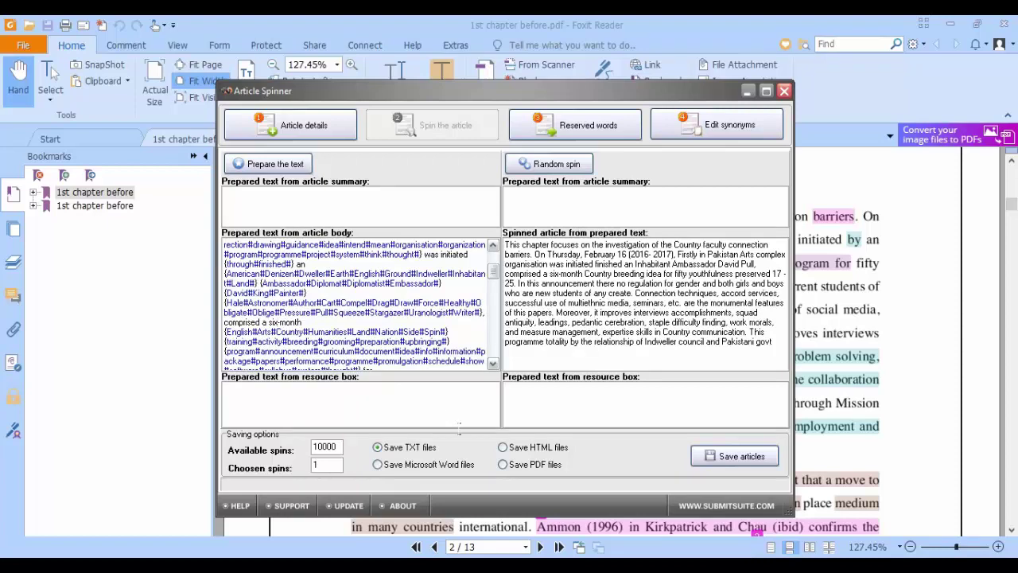
Step: Find "six" in the spun paragraph in the Notepad++ note and replace it with 6
key(alt+Tab)
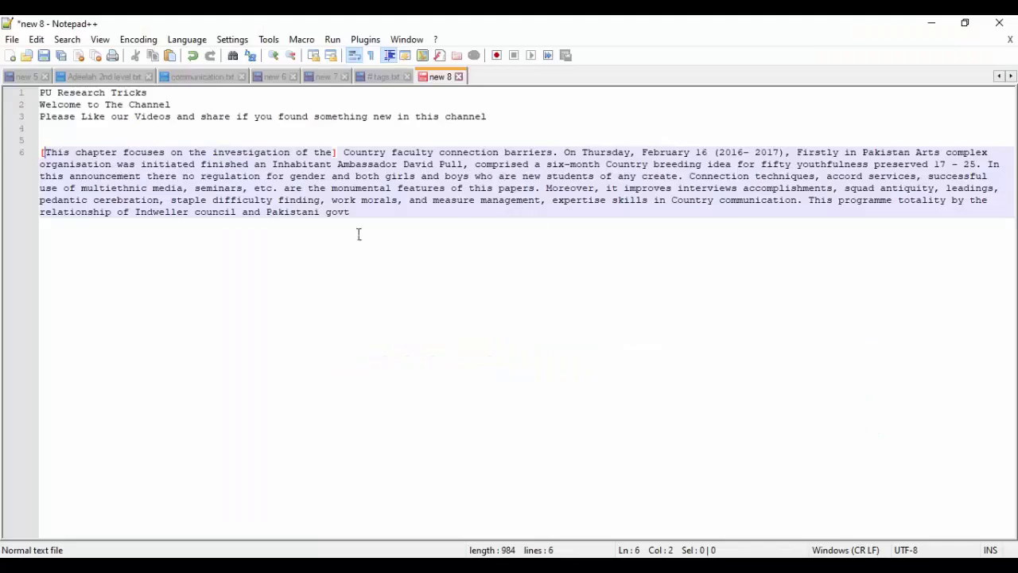
key(ctrl+f)
text(six)
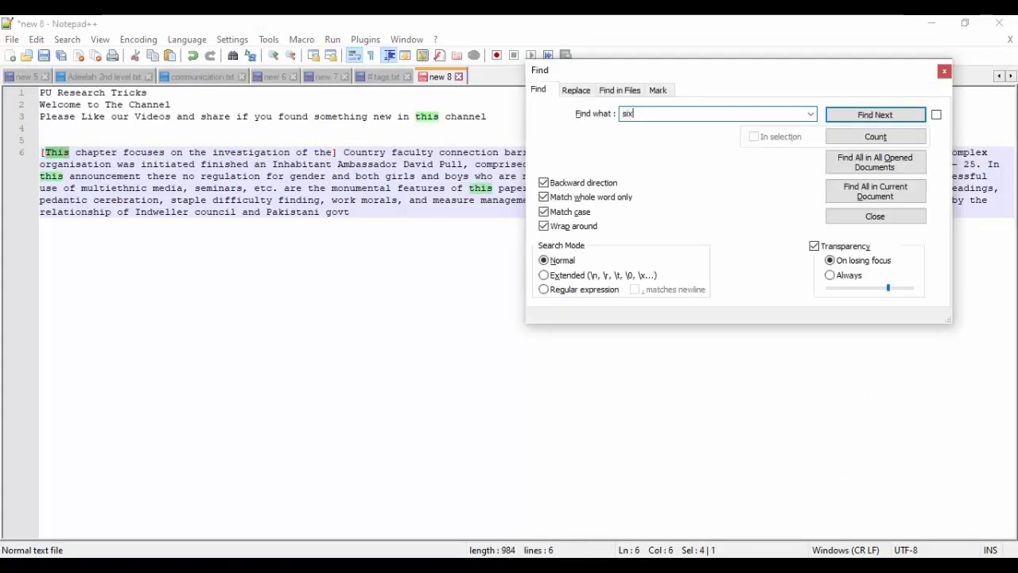
key(Return)
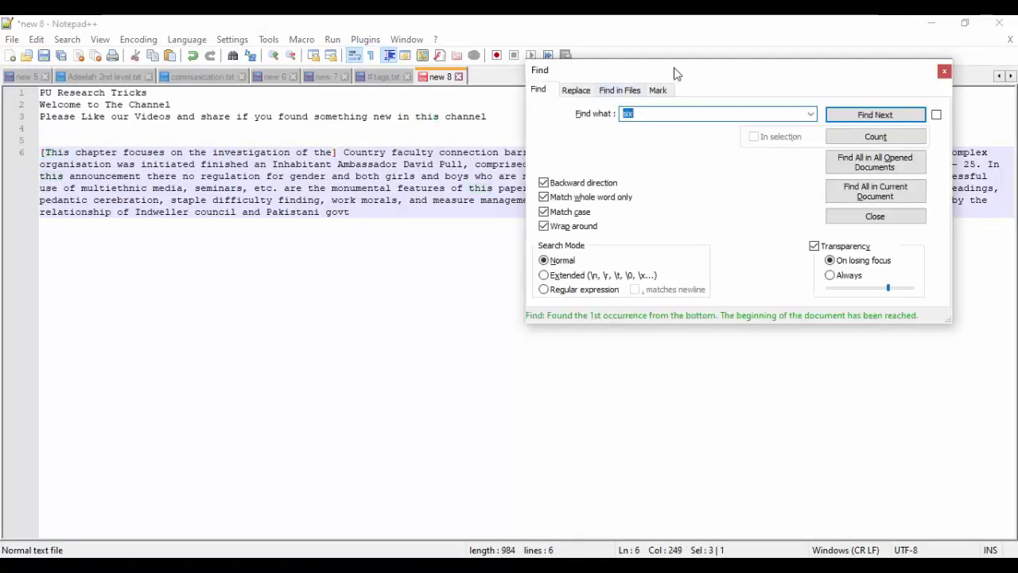
drag(674, 67, 600, 299)
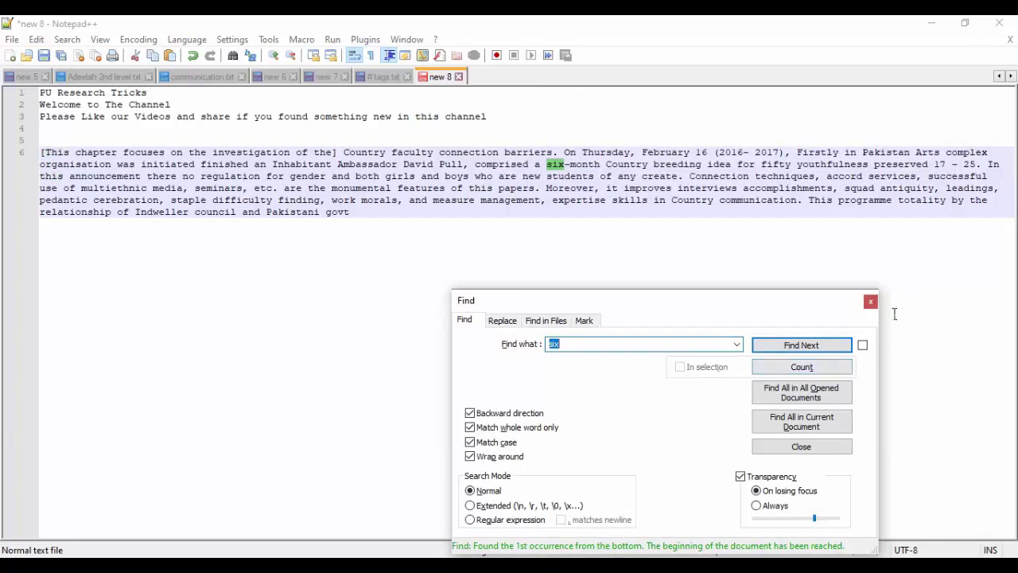
click(871, 302)
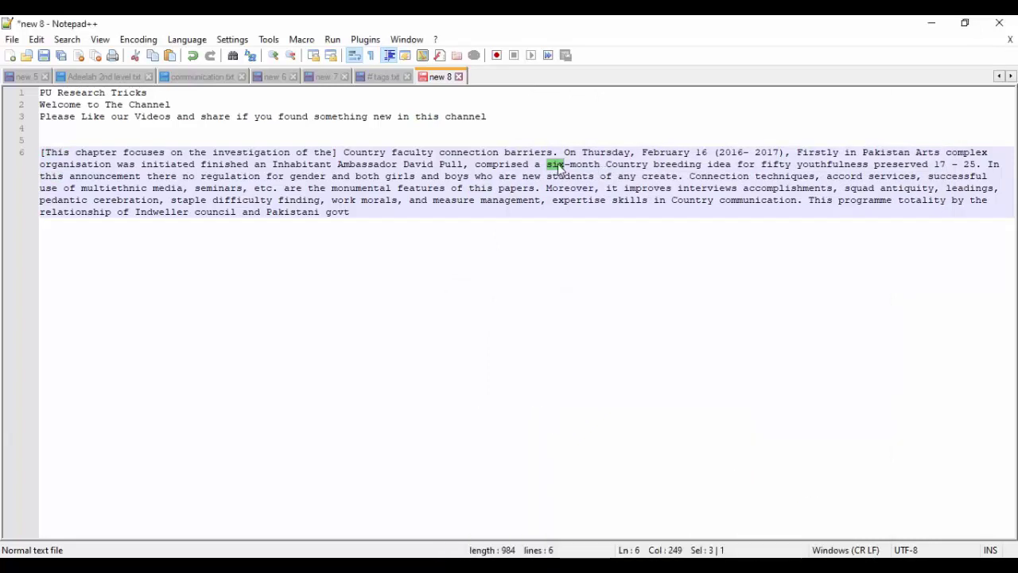
key(Delete)
text(6)
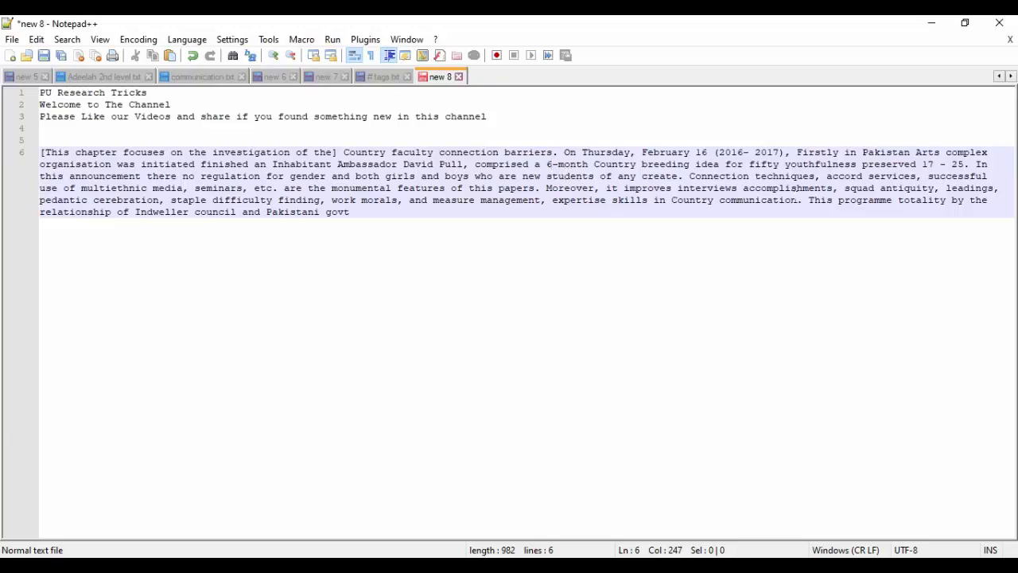
Step: Replace the word "fifty" in the spun paragraph with 50
click(779, 165)
double_click(772, 164)
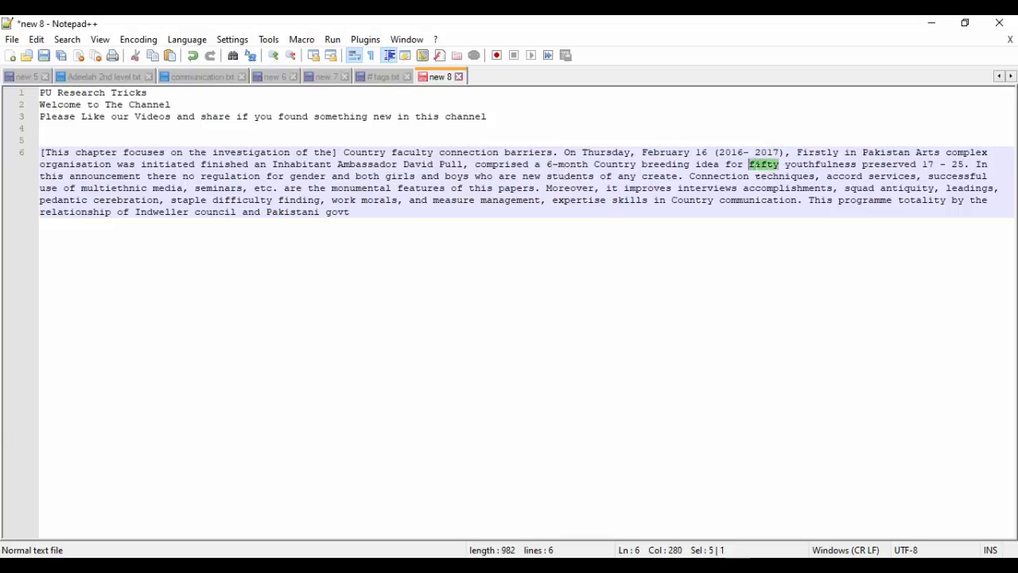
text(50)
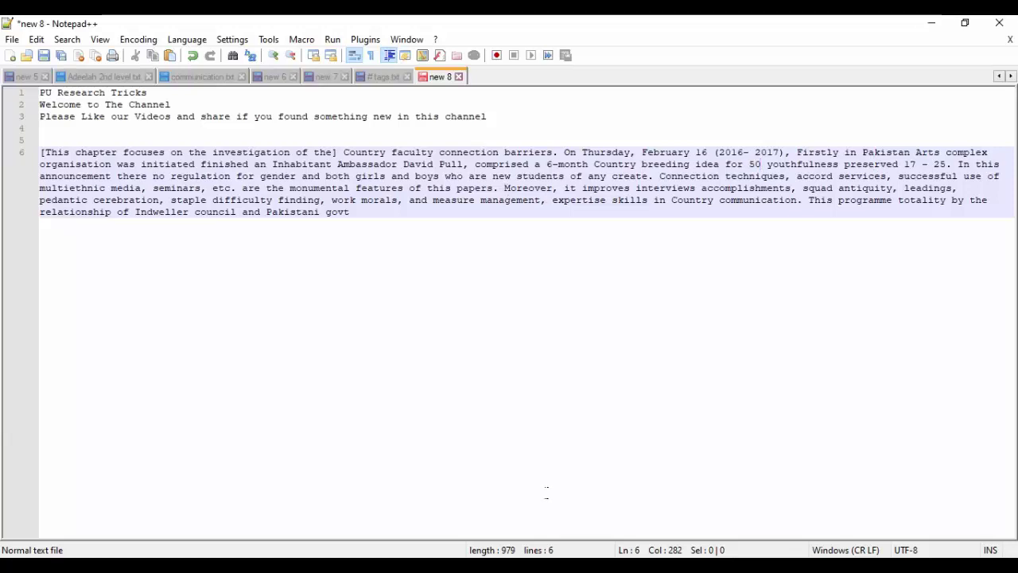
Step: Switch to Article Spinner and pick out the unchanged word "focuses" in the spun article's first sentence
key(alt+Tab)
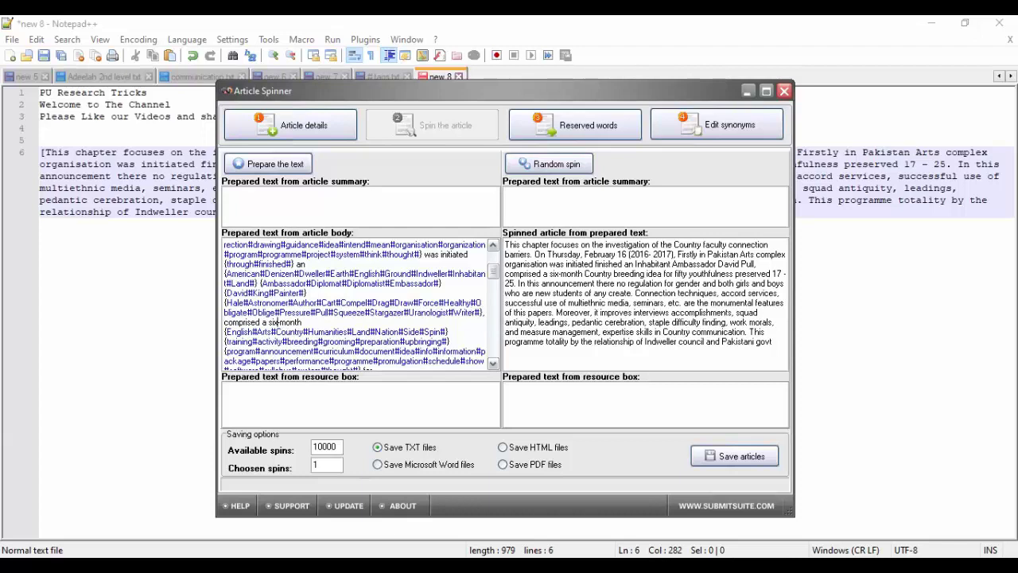
click(783, 565)
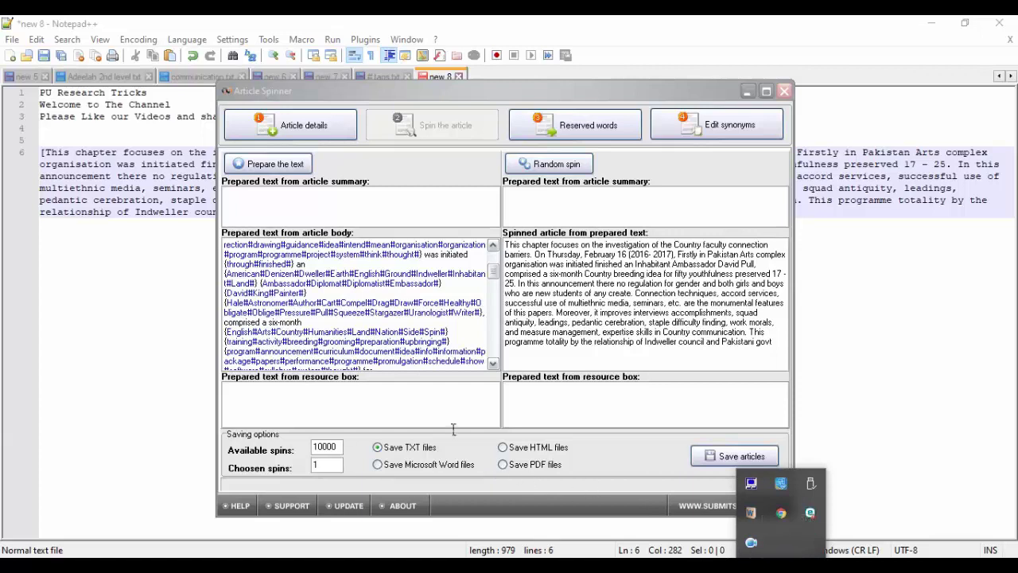
click(436, 406)
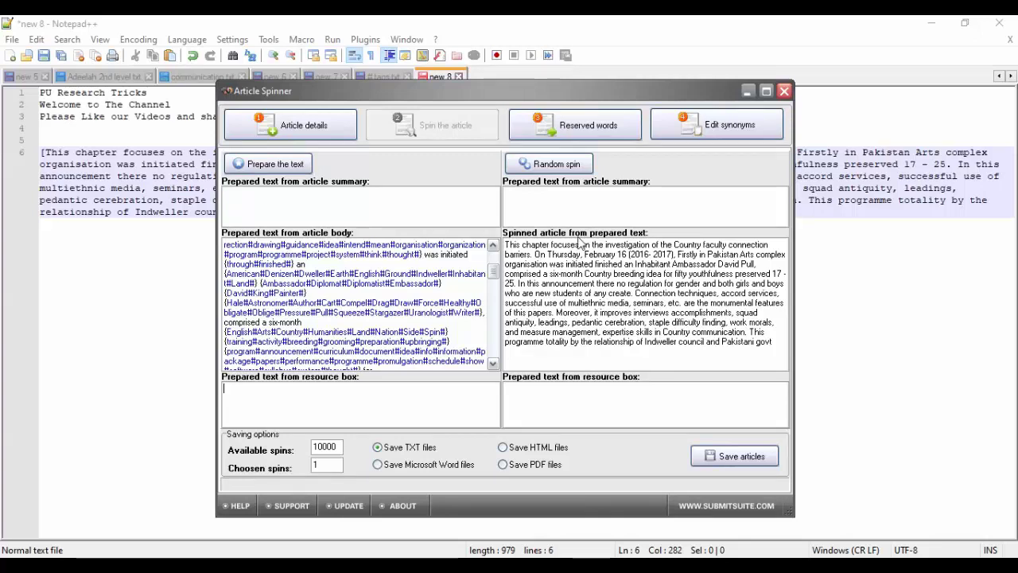
drag(585, 251, 483, 248)
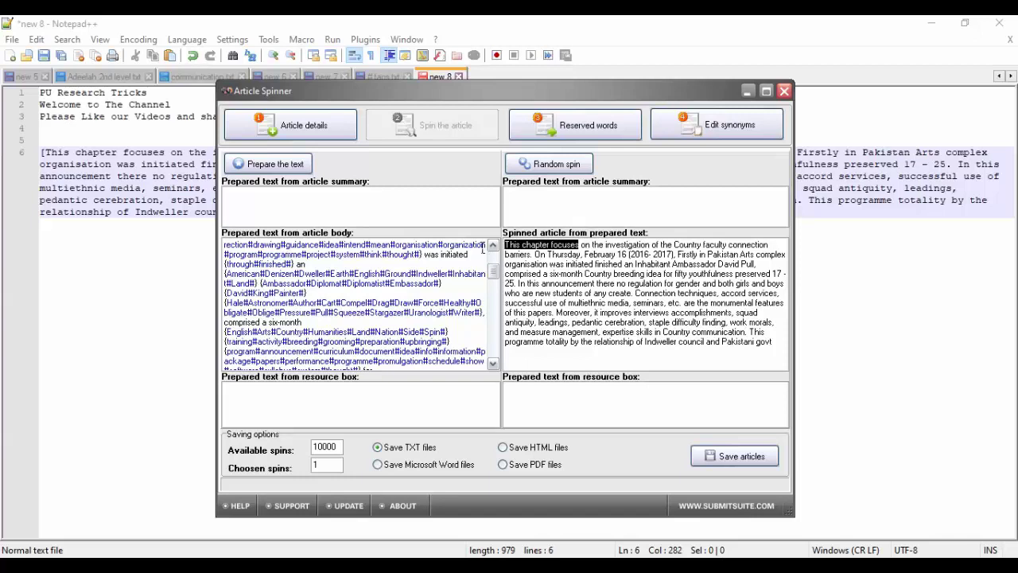
click(579, 253)
double_click(571, 246)
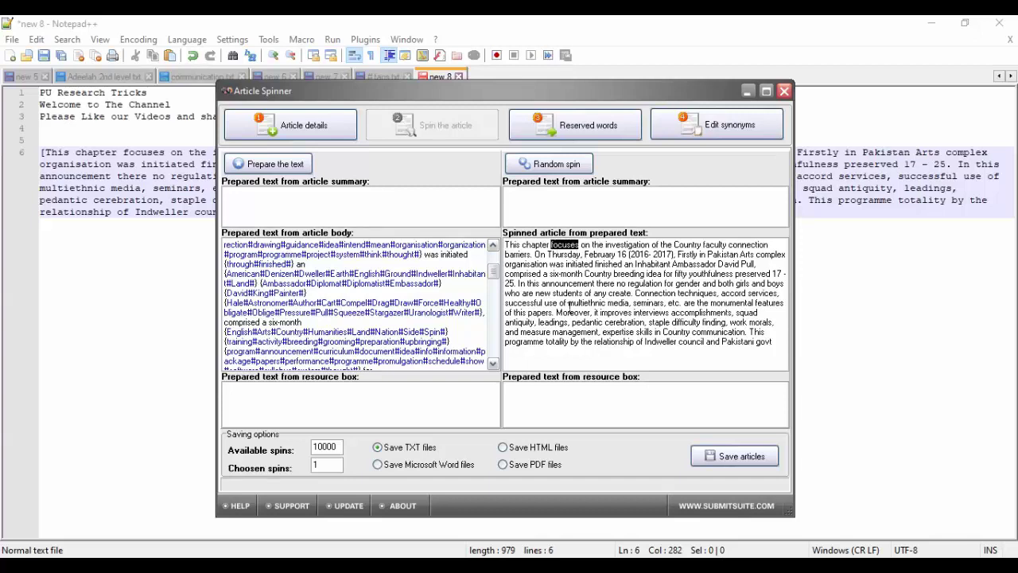
Step: Switch to WordWeb and look up the word "focus"
click(470, 566)
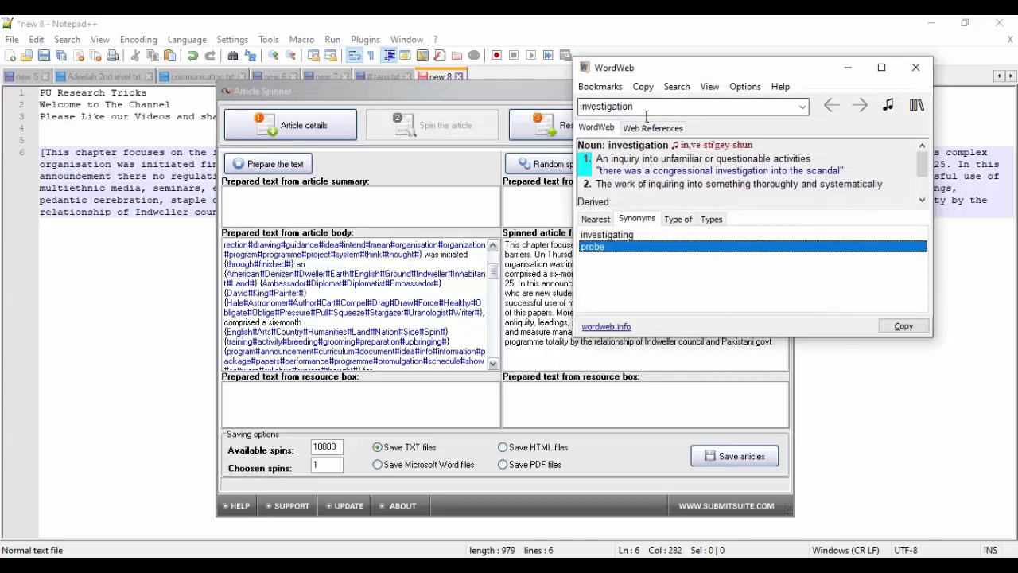
click(645, 110)
text(focu)
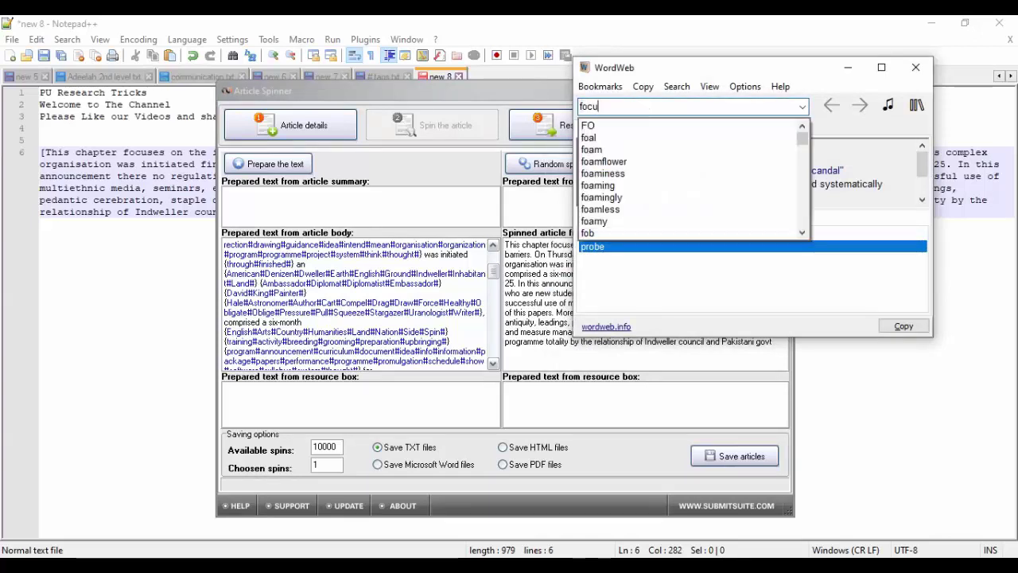
text(s)
key(Return)
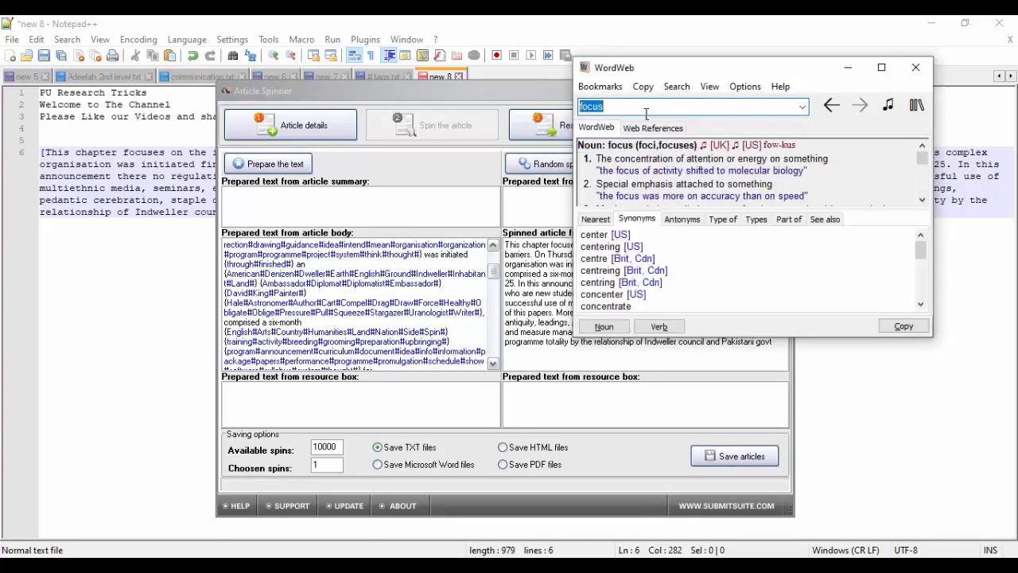
Step: Browse the synonyms of "focus" as far as "concentrate" and return to "focuses" in Article Spinner's spun text
click(608, 248)
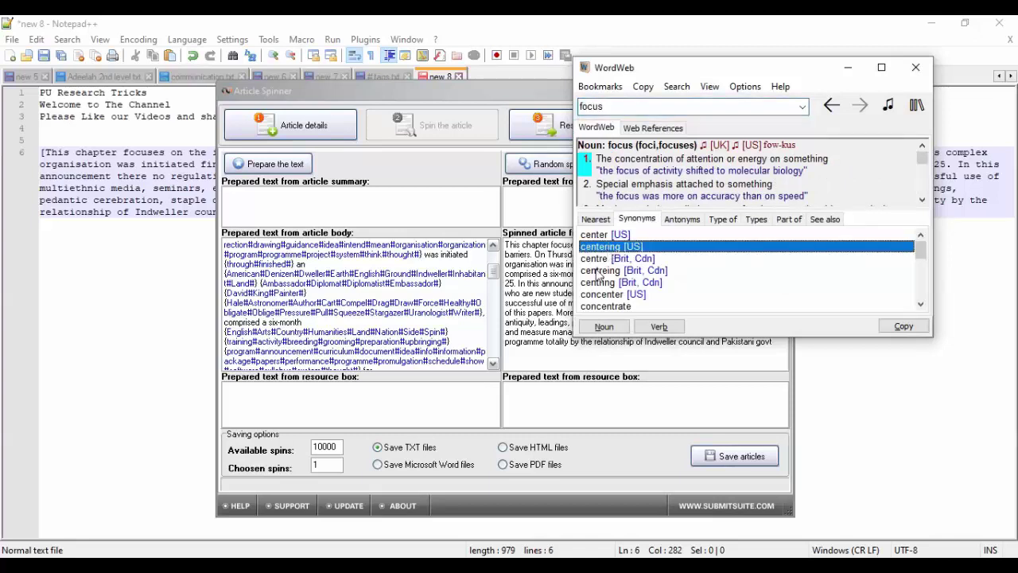
click(595, 284)
key(Down)
key(Down)
key(Down)
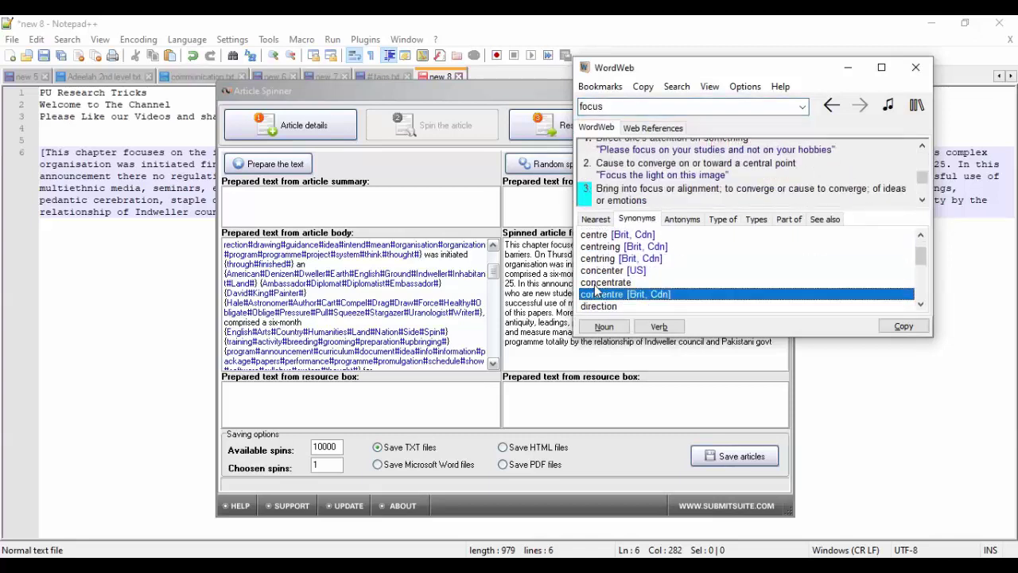
click(602, 285)
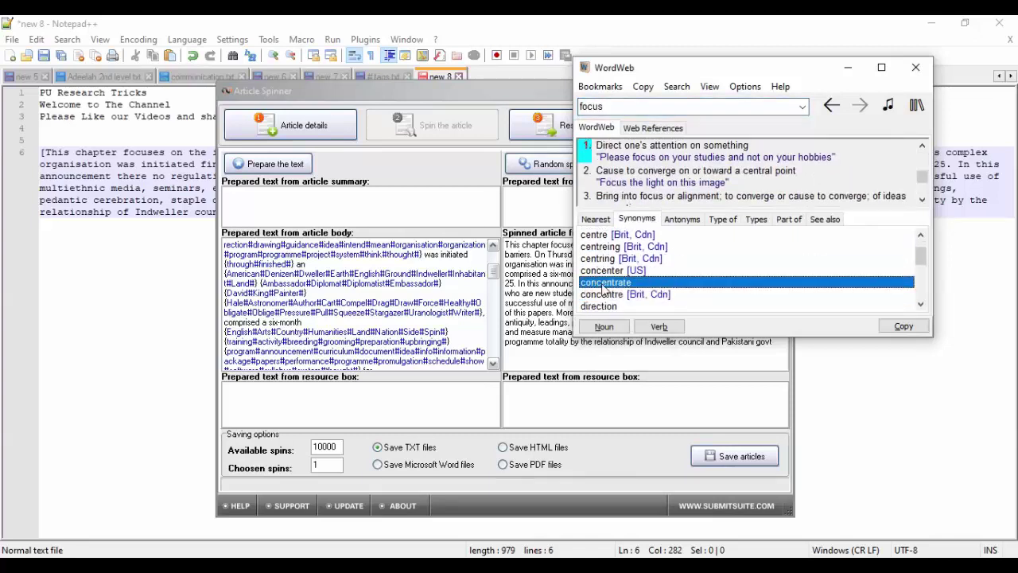
double_click(565, 245)
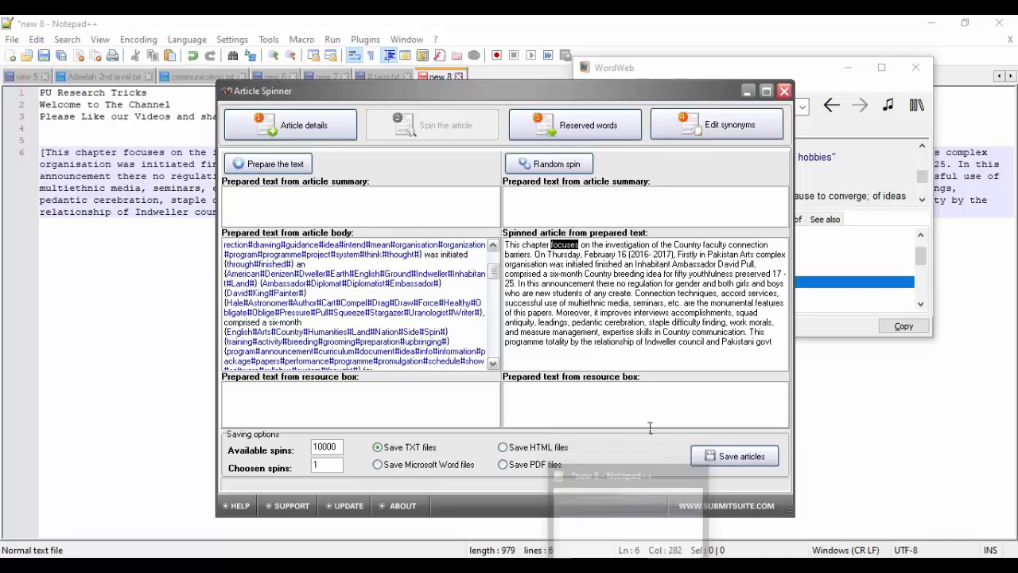
Step: Copy the whole spun paragraph from the Notepad++ note and paste it into a new blank Word document
key(alt+Tab)
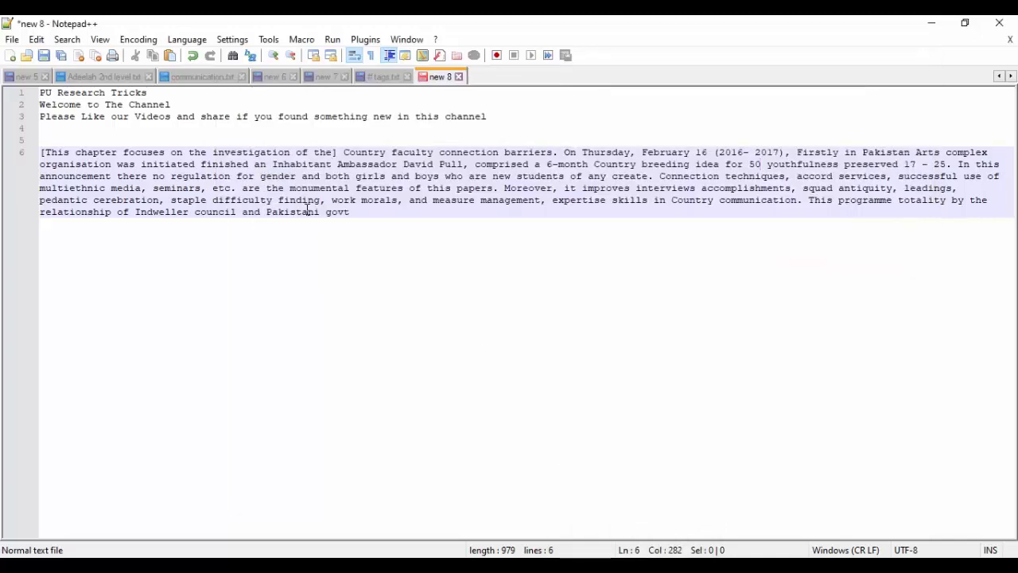
click(363, 225)
drag(362, 226, 40, 155)
key(ctrl+c)
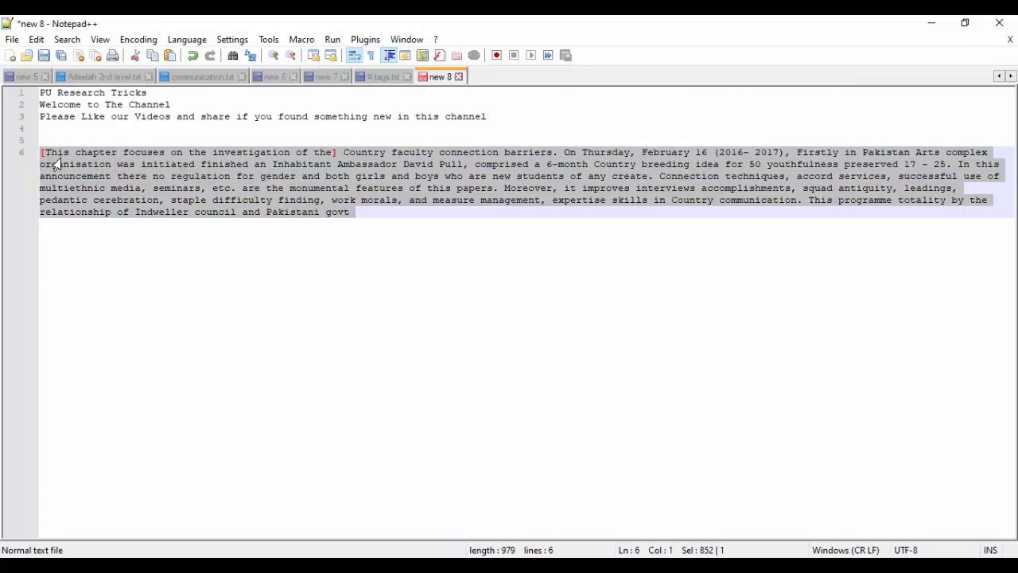
key(alt+Tab)
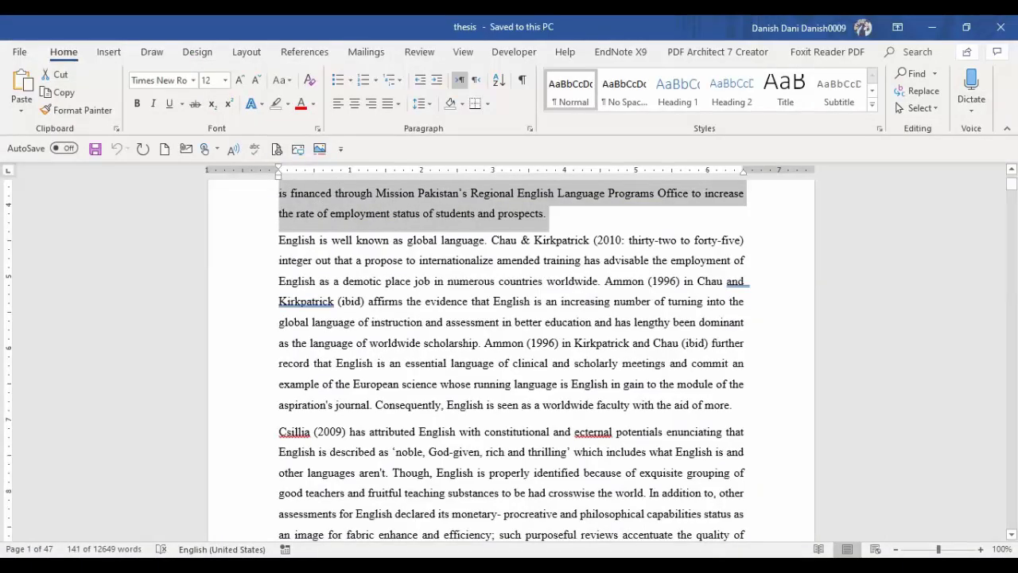
key(ctrl+n)
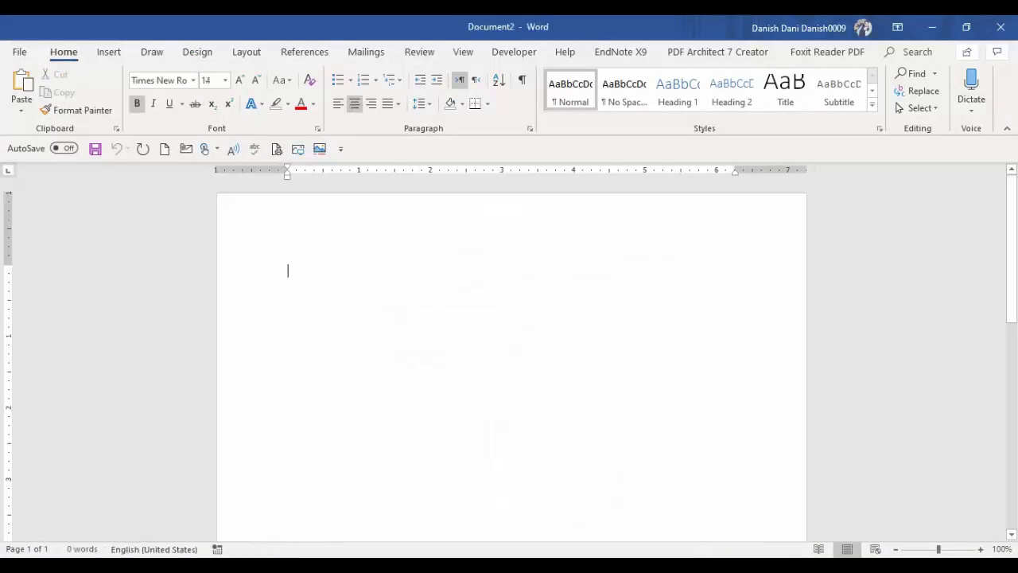
key(ctrl+v)
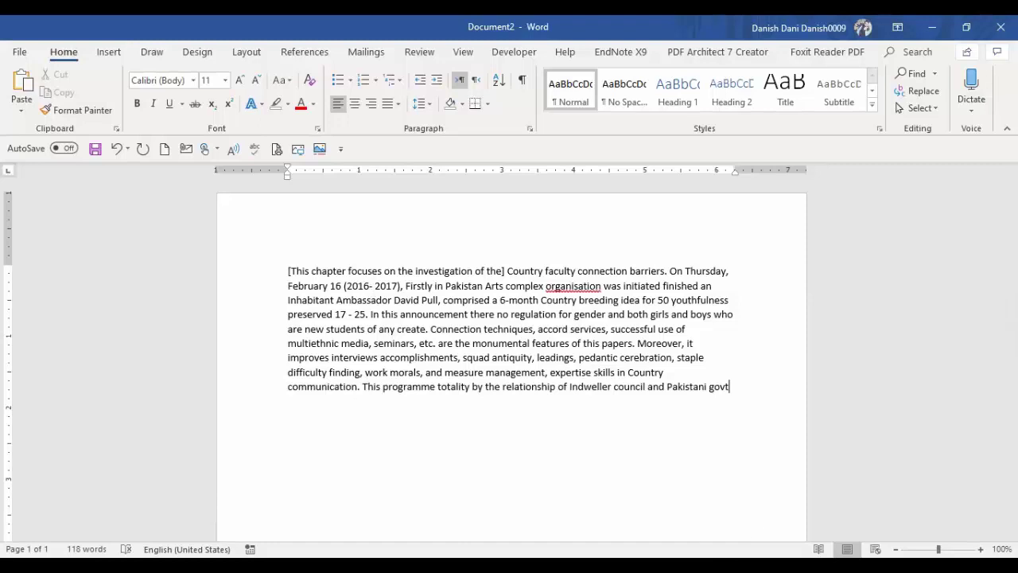
Step: Switch to Article Spinner and examine the phrases without synonyms in the prepared body text, including "This chapter focuses on the"
click(756, 565)
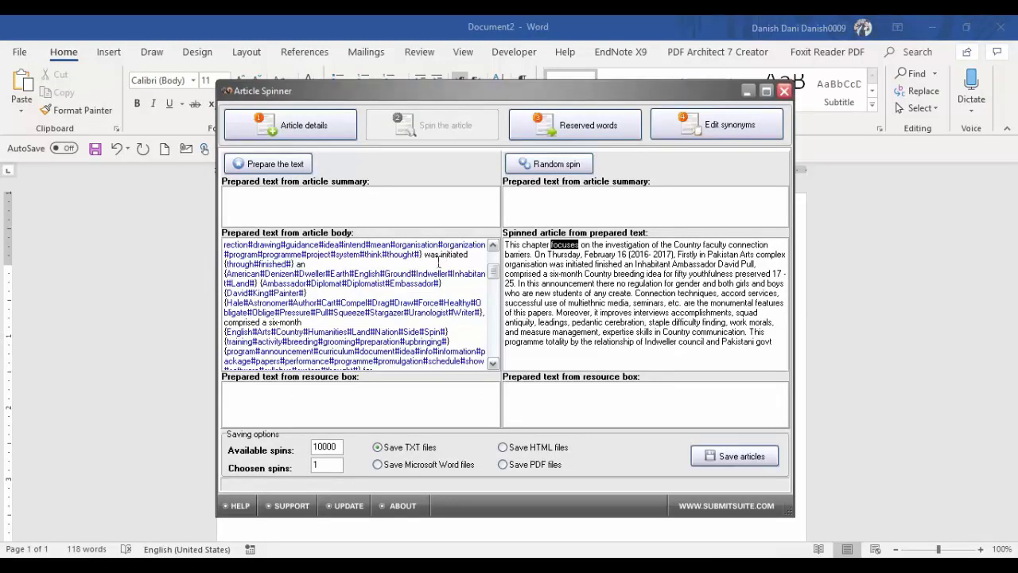
drag(425, 256, 494, 251)
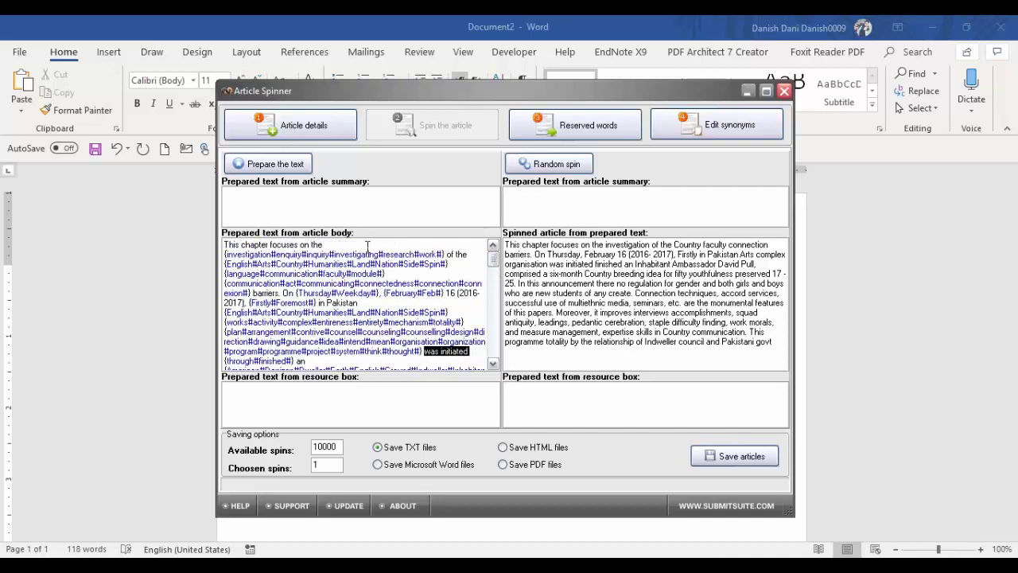
drag(323, 247, 205, 247)
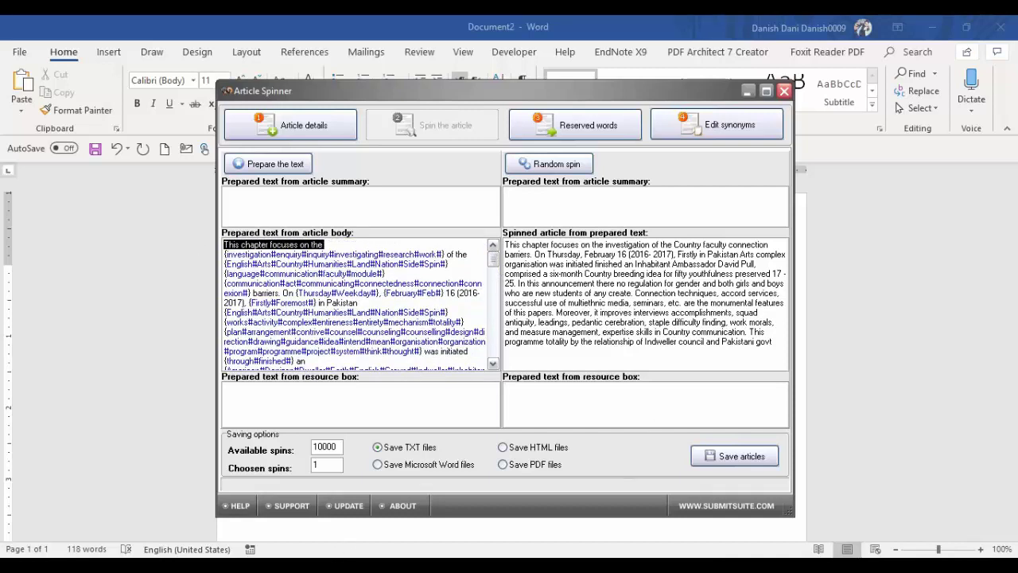
Step: Return to Document2 in Word and replace "focuses" in the first sentence with the suggested synonym "concentrations"
click(177, 554)
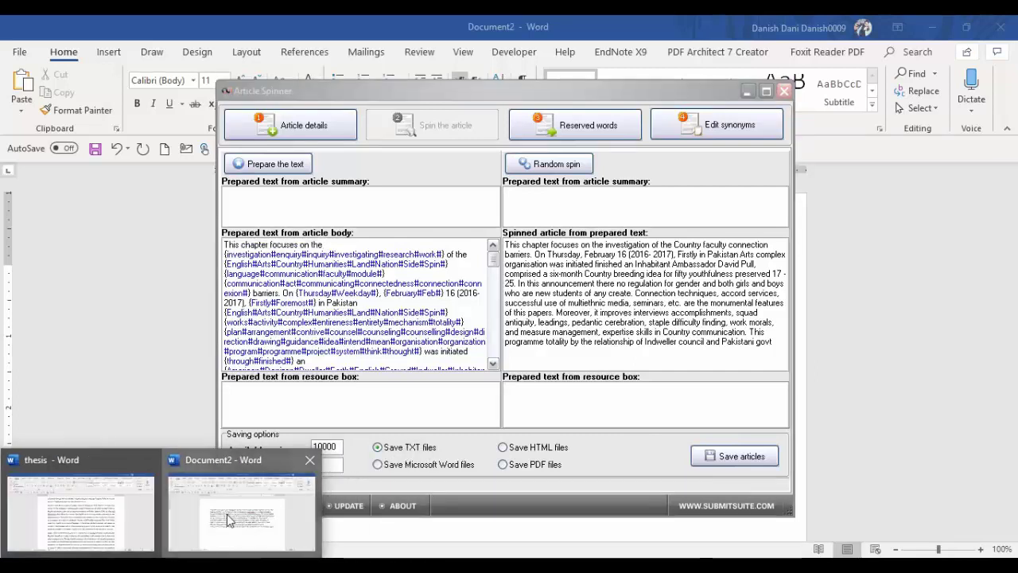
click(228, 520)
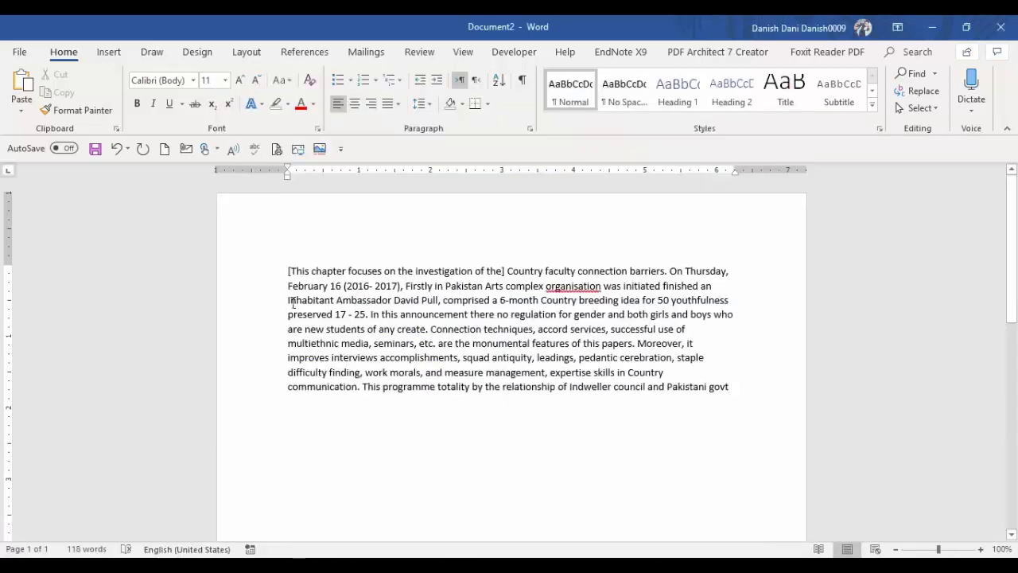
drag(292, 271, 285, 271)
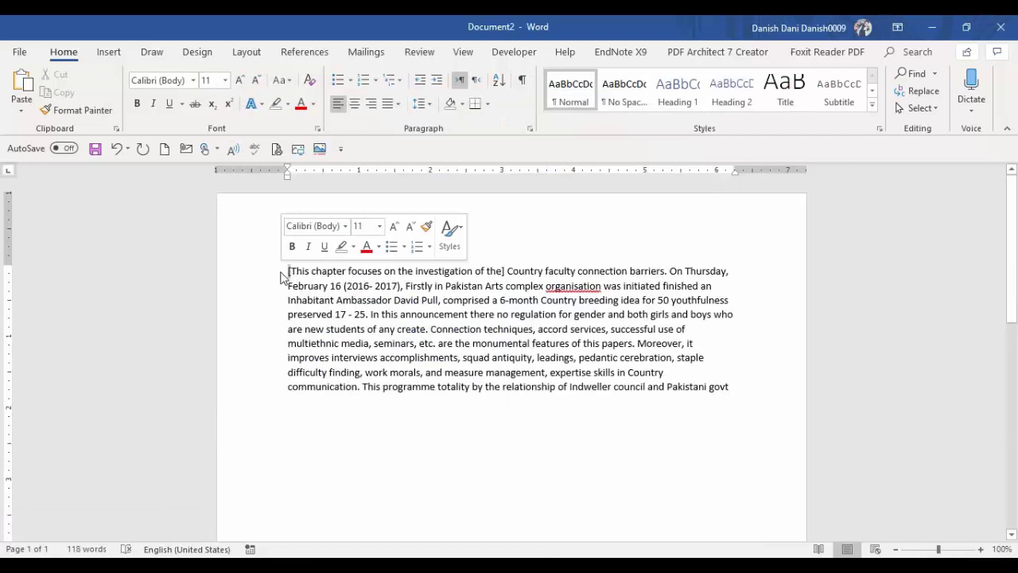
click(507, 274)
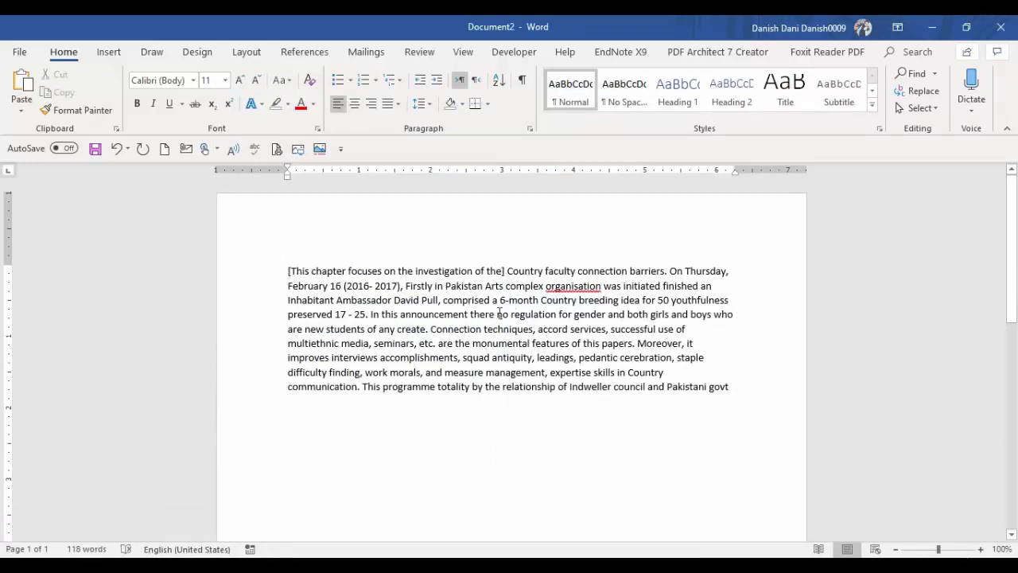
click(359, 275)
right_click(360, 275)
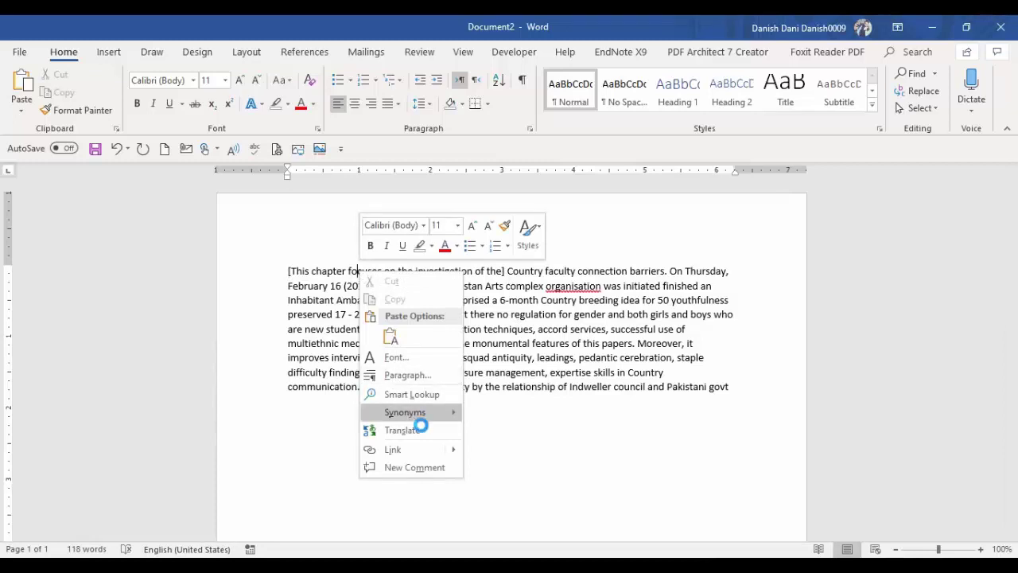
mouse_move(414, 413)
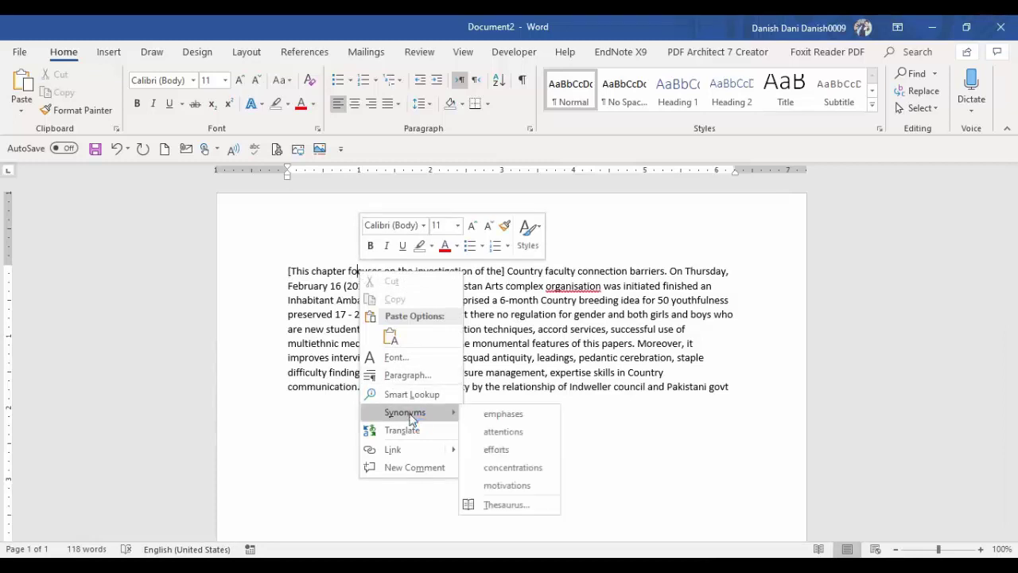
click(514, 467)
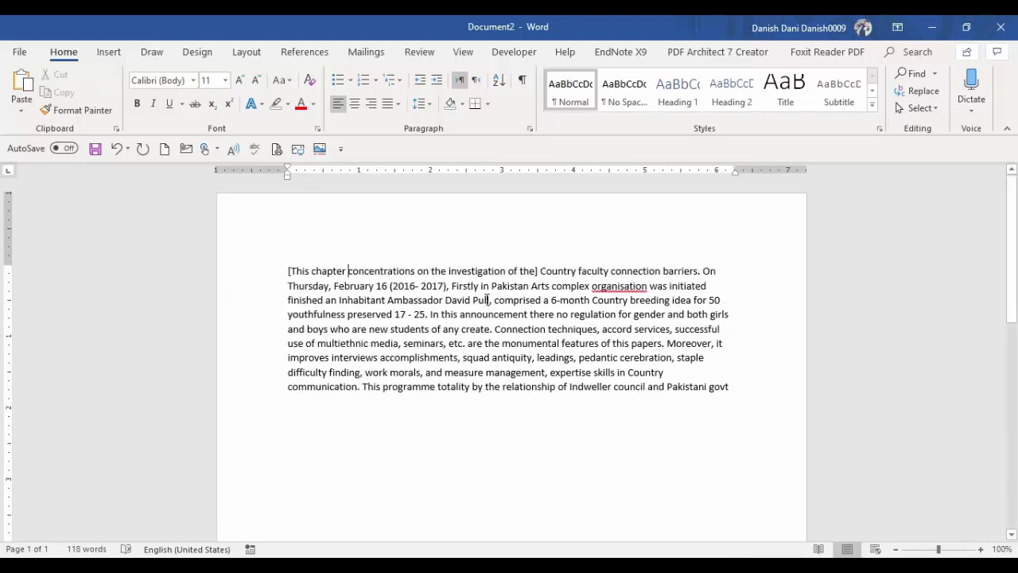
Step: Replace "investigation" in the first sentence with the suggested synonym "examination"
right_click(478, 272)
mouse_move(545, 415)
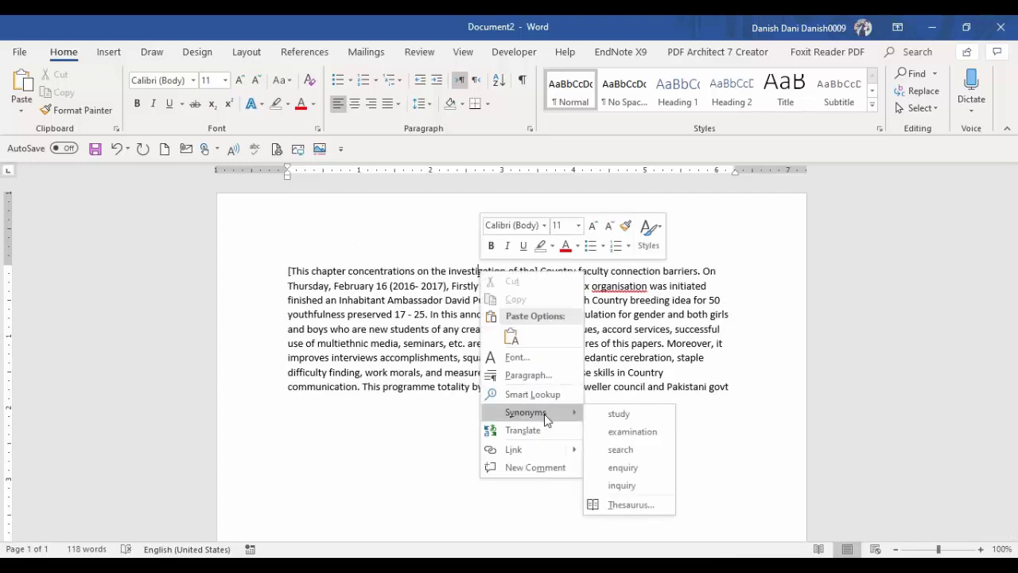
click(623, 433)
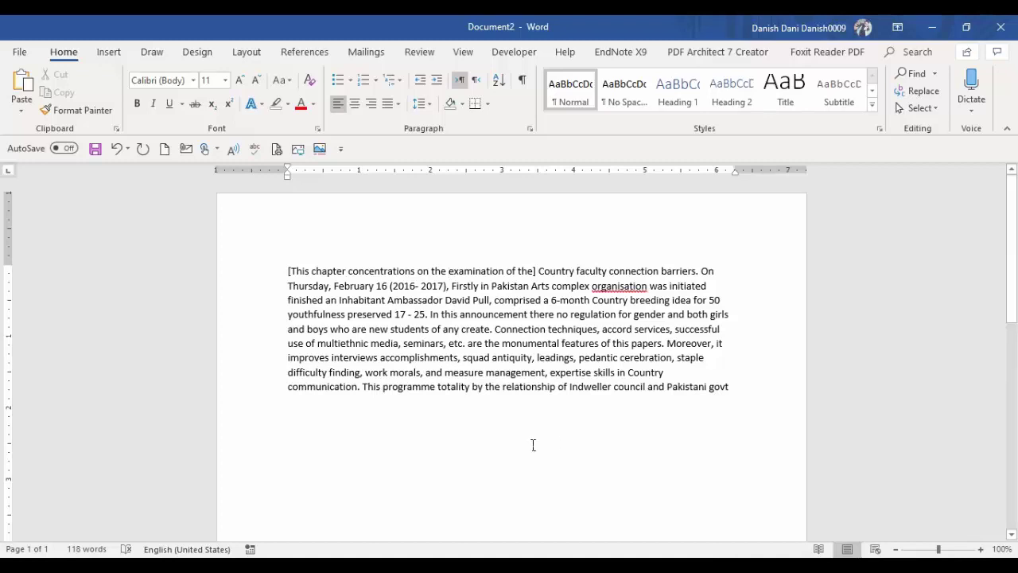
Step: Switch to Foxit Reader and look through the highlighted matches in "1st chapter before.pdf" and the reworded "1st chapter.pdf"
click(341, 544)
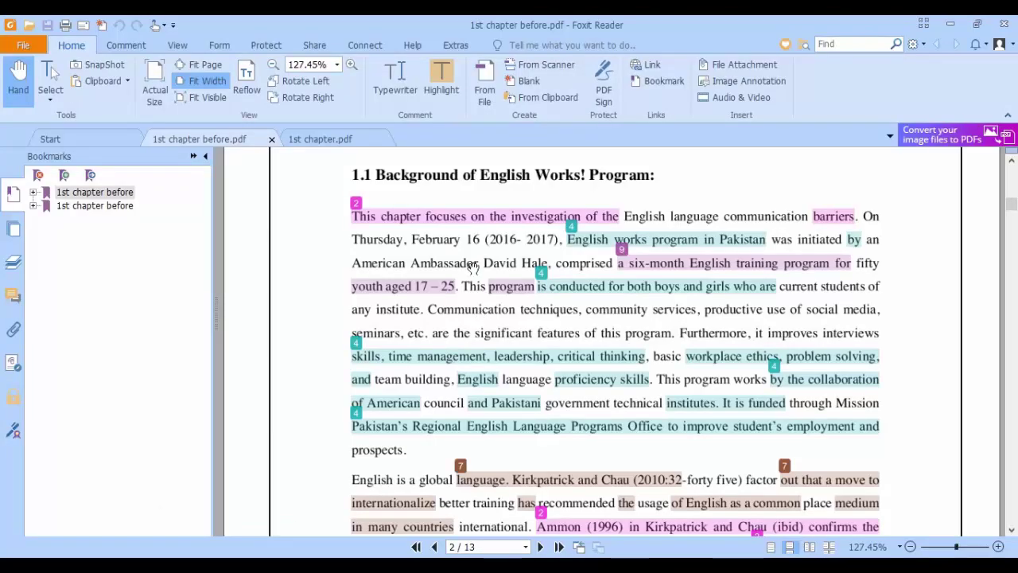
drag(1013, 201, 1010, 159)
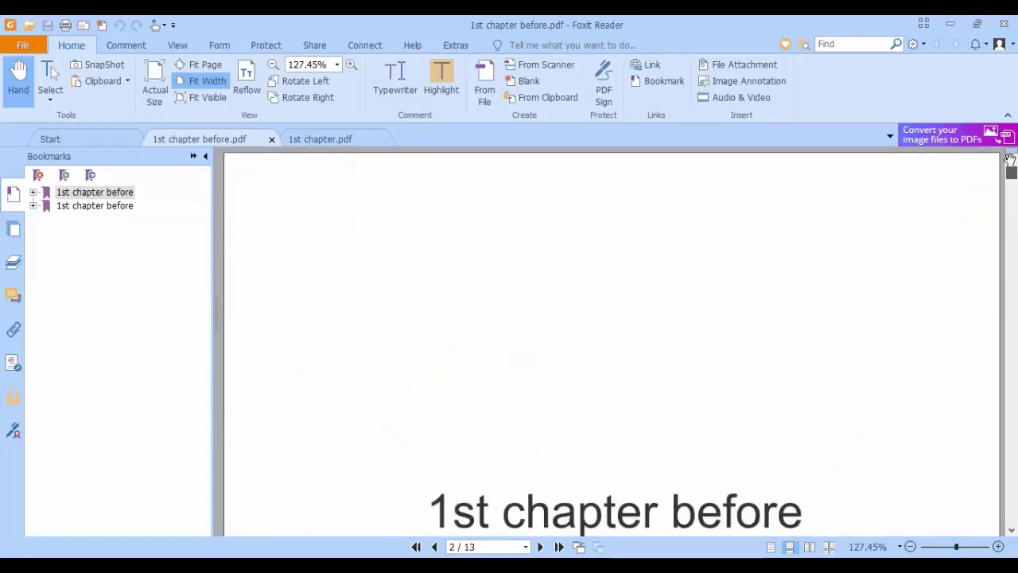
click(327, 141)
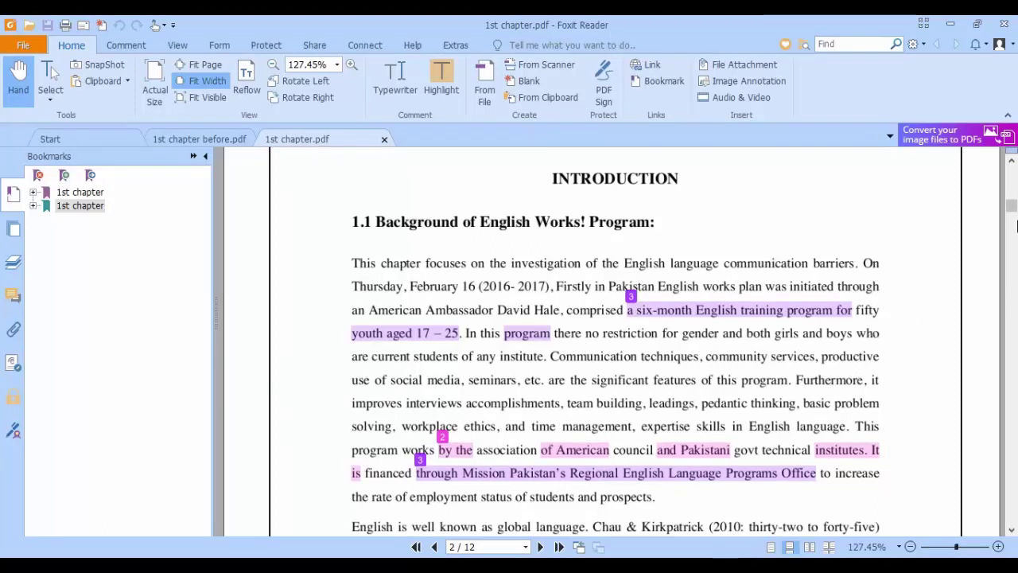
mouse_move(1012, 205)
mouse_down()
mouse_move(1012, 181)
mouse_move(1012, 213)
mouse_up()
drag(1012, 242, 1012, 237)
Step: Go to the originality report of "1st chapter.pdf" and examine its similarity index
click(101, 205)
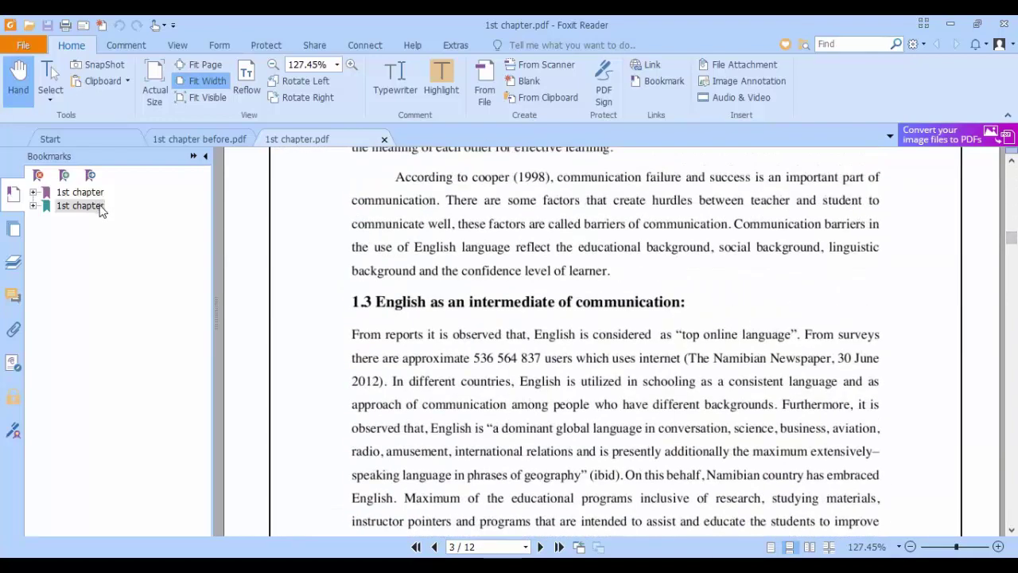
key(Return)
click(33, 205)
click(66, 225)
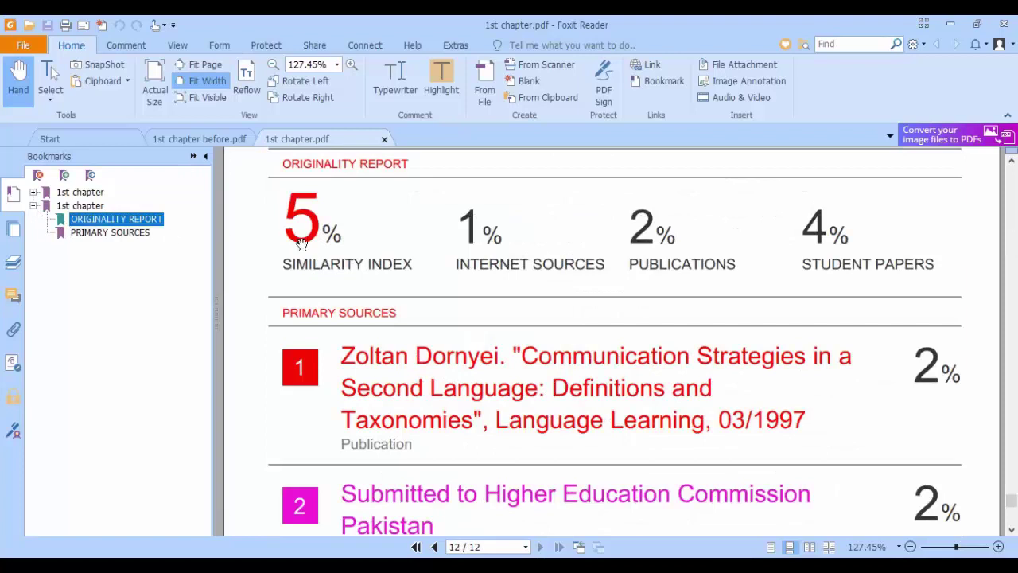
drag(291, 190, 286, 239)
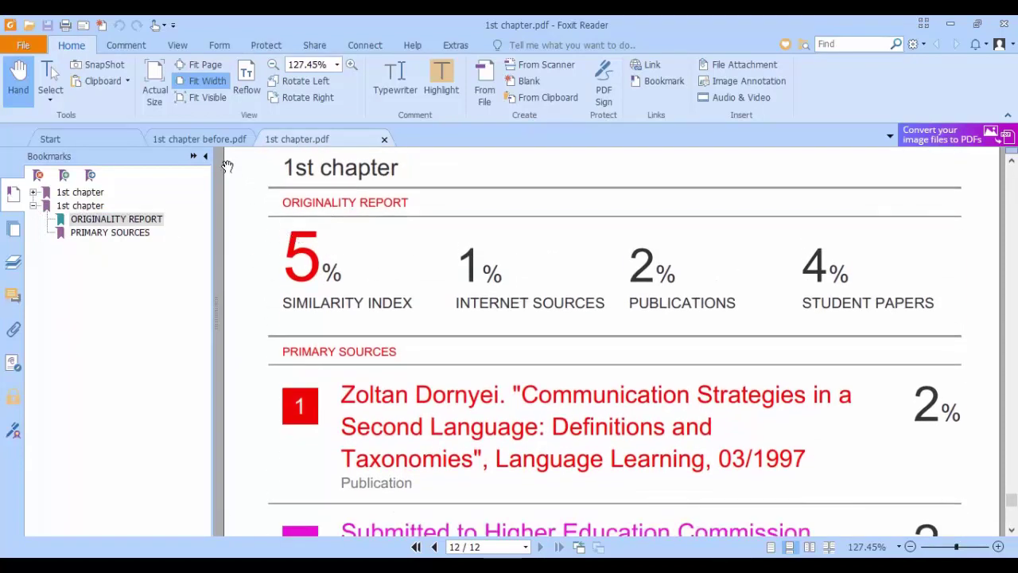
Step: Check the originality report in "1st chapter before.pdf" and compare it with the one in "1st chapter.pdf"
click(208, 140)
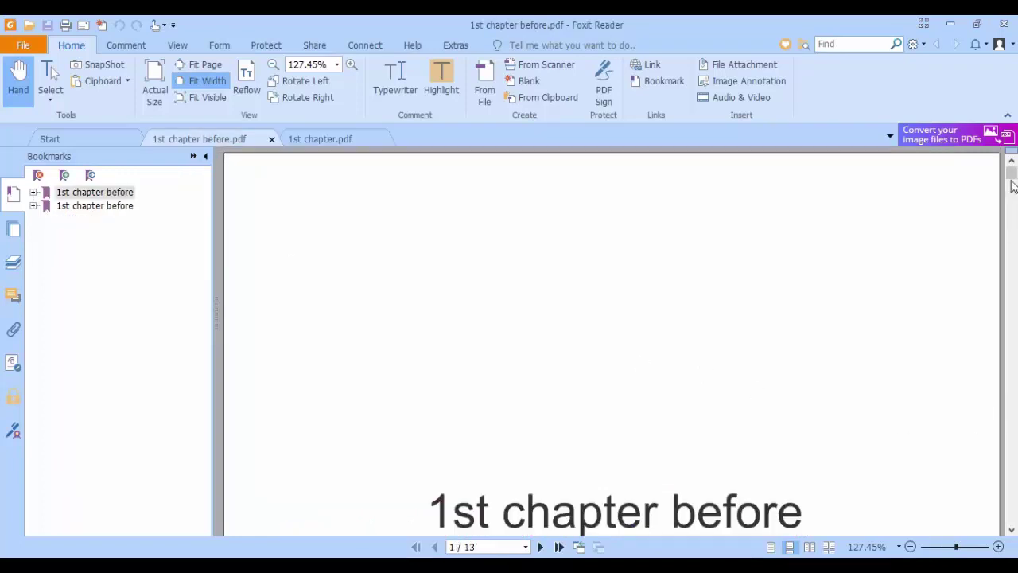
drag(1012, 175, 1012, 188)
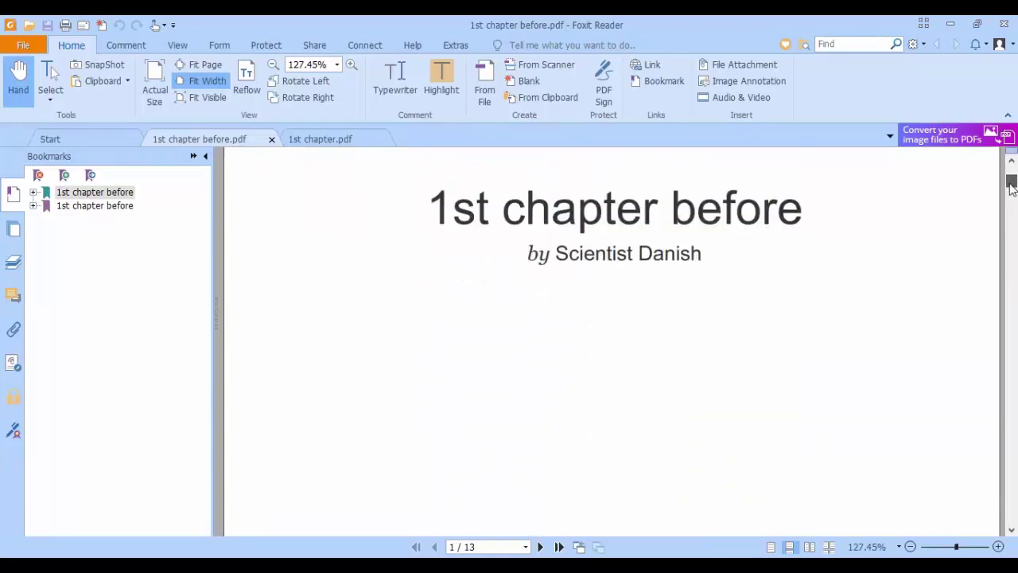
click(99, 207)
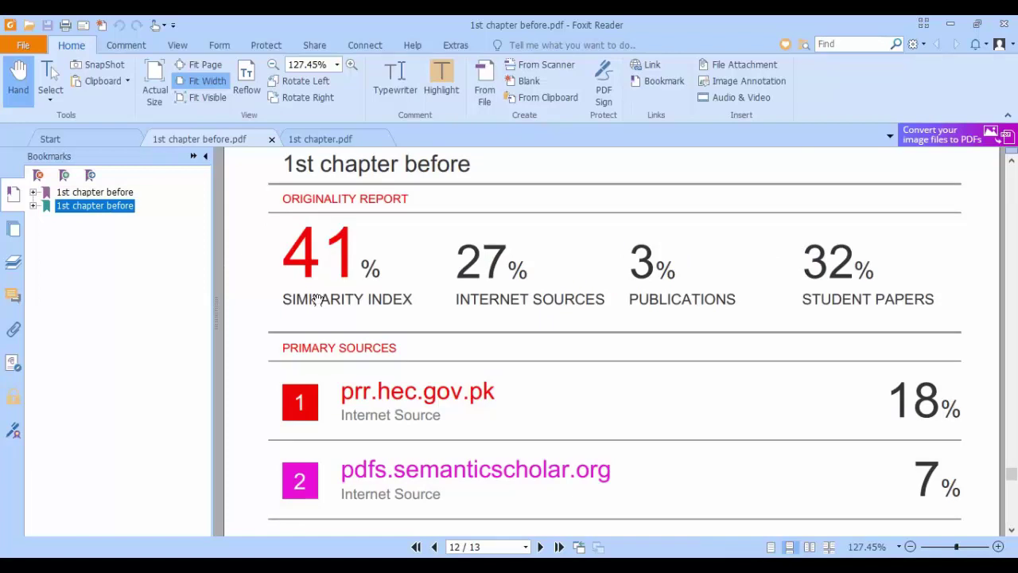
click(342, 140)
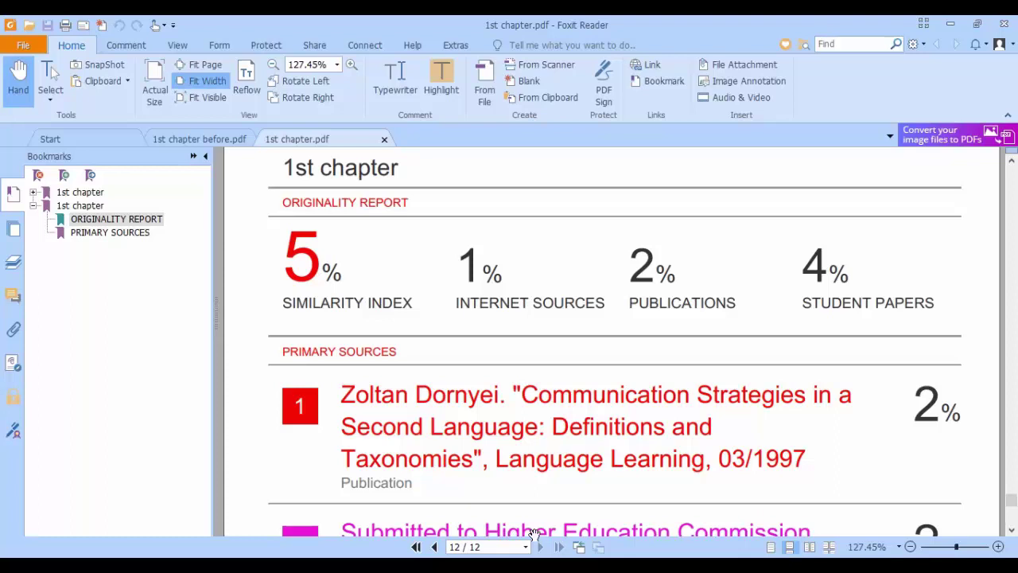
mouse_move(589, 545)
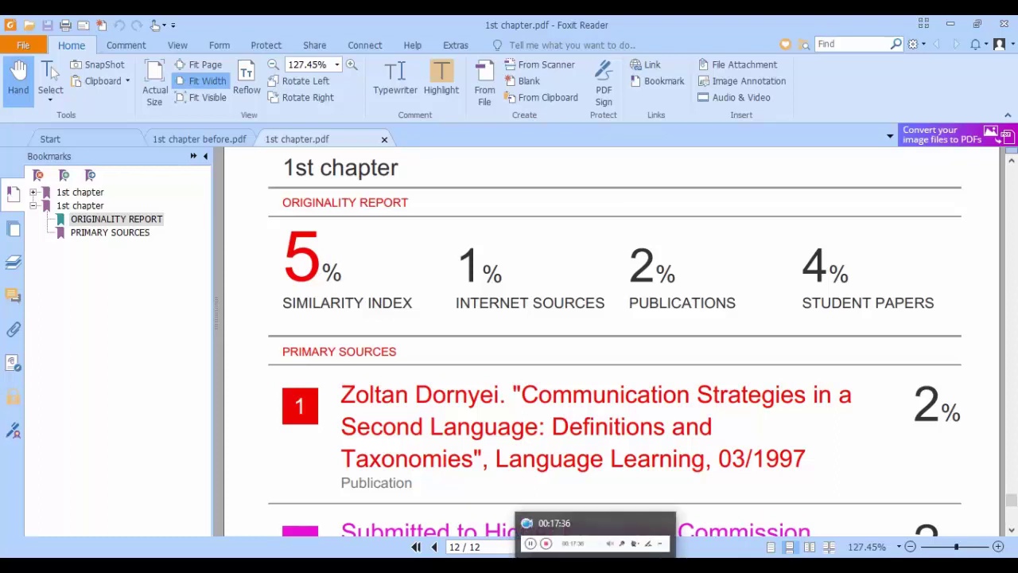